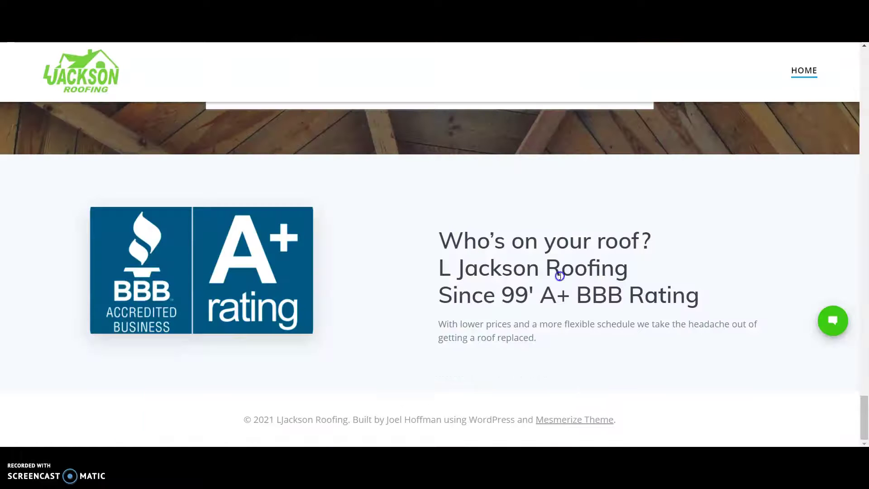
Step: Check the image file name of the metal-roofed house photo through the save prompt, without saving it
scroll(560, 275, "up", 15)
scroll(560, 276, "up", 9)
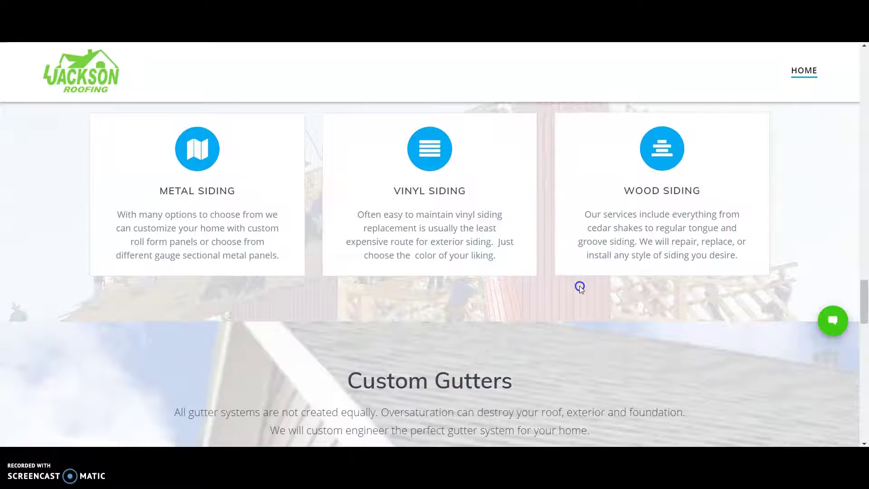
scroll(546, 233, "up", 1)
scroll(546, 233, "up", 8)
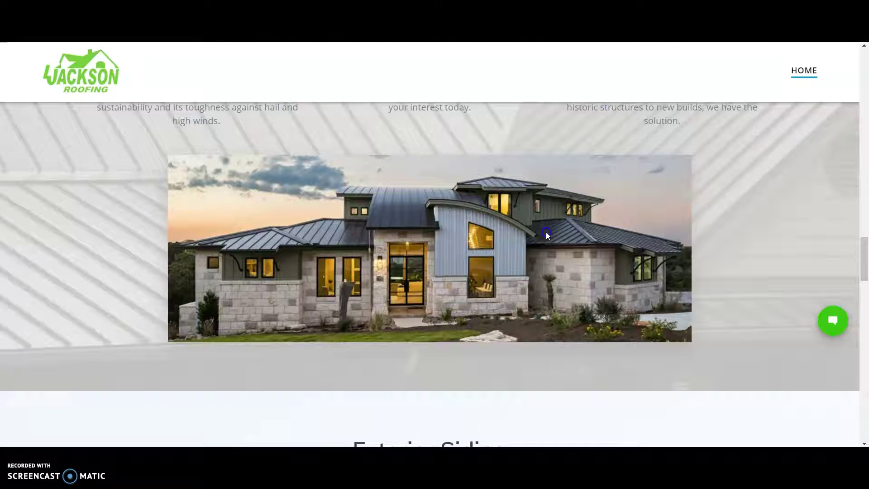
right_click(548, 237)
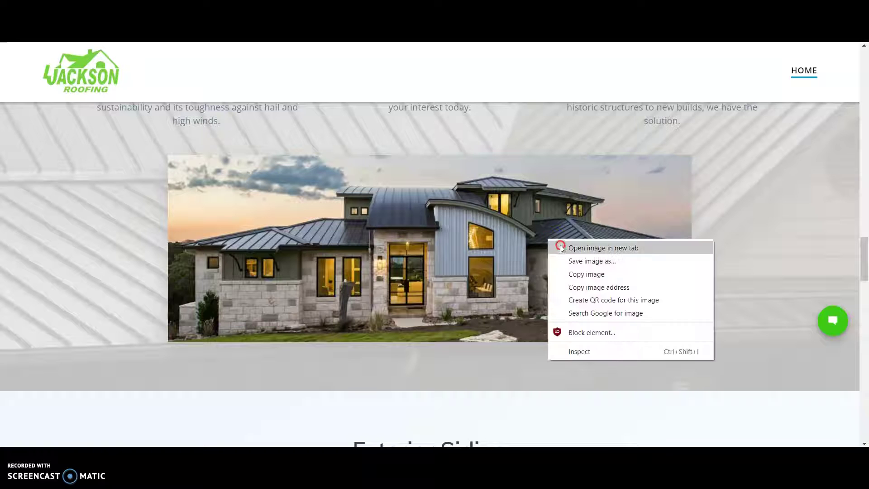
left_click(578, 262)
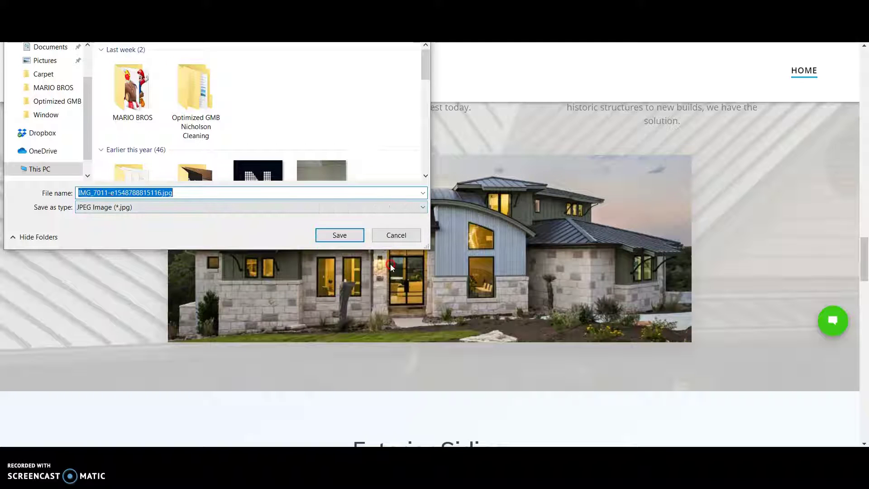
left_click(399, 236)
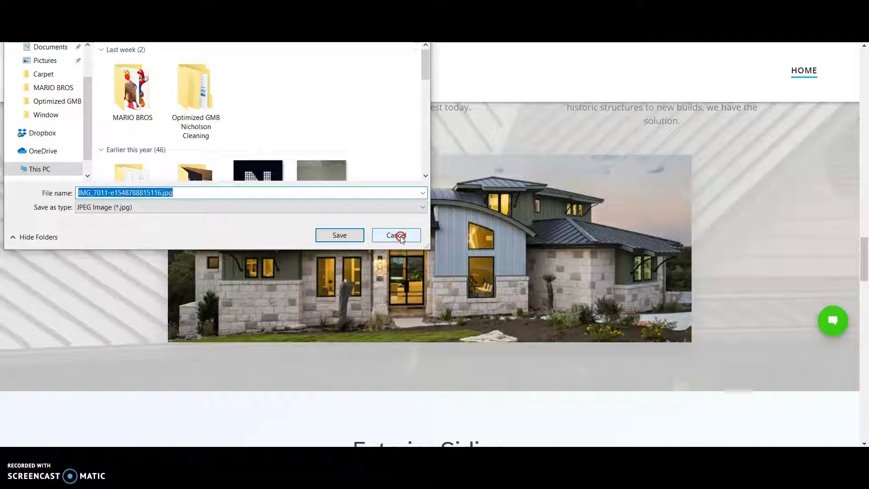
left_click(400, 236)
Step: Review the L Jackson Roofing homepage from the roof inspection section up to the main heading
scroll(431, 262, "up", 15)
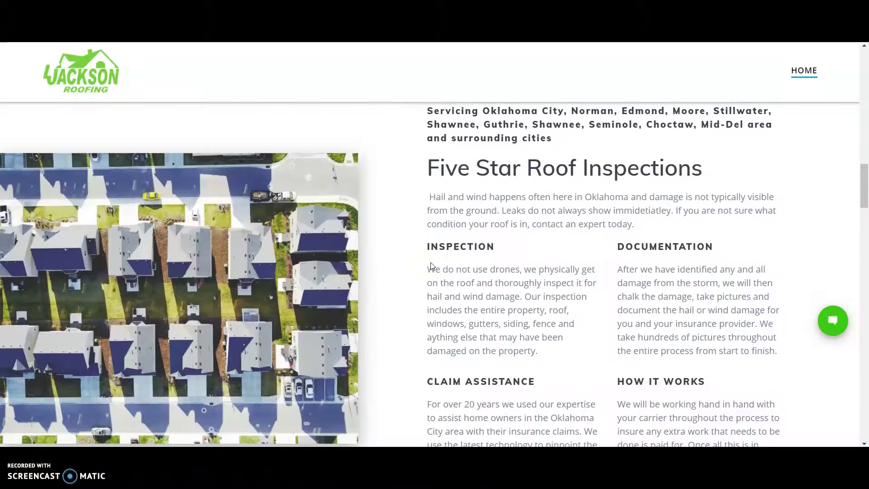
scroll(431, 262, "up", 5)
scroll(405, 249, "up", 4)
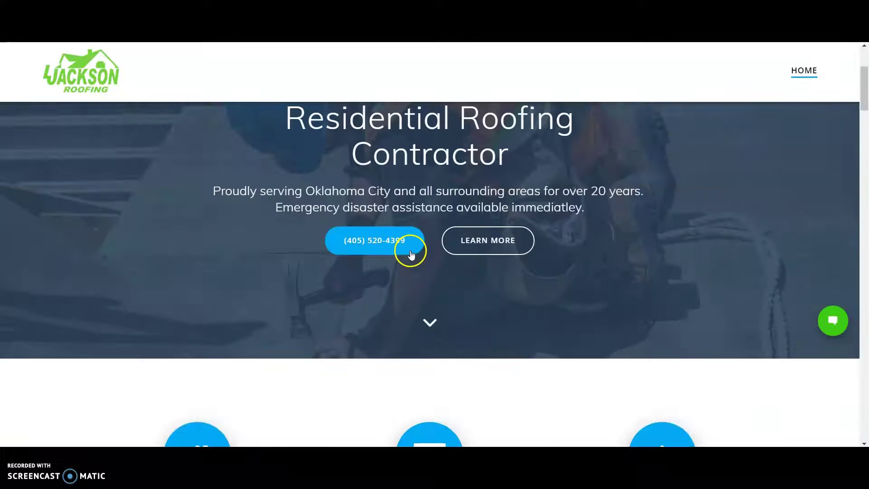
scroll(423, 250, "up", 3)
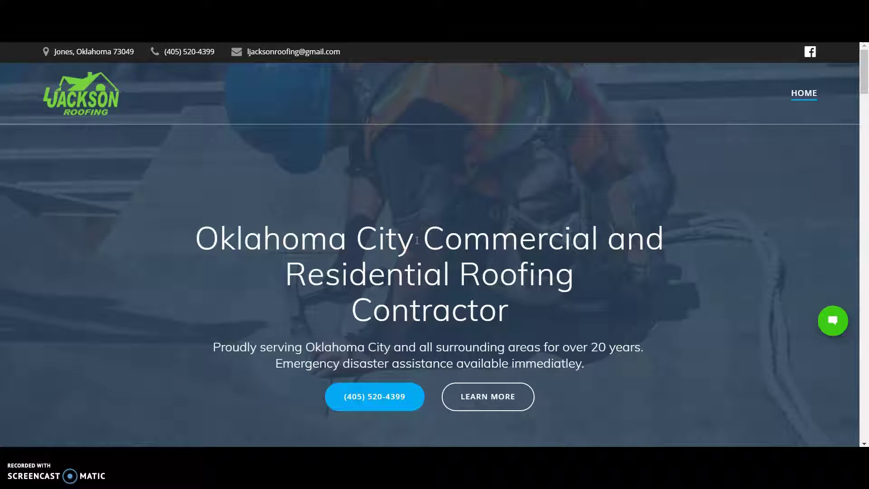
scroll(239, 111, "down", 1)
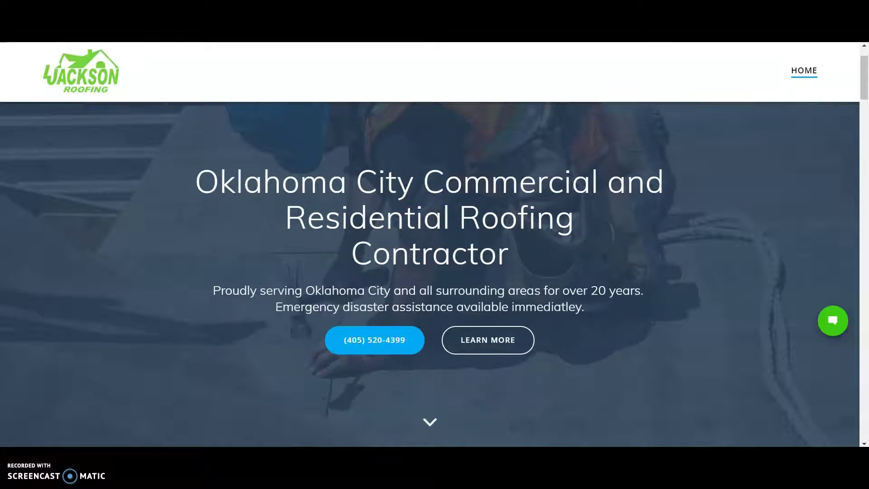
Step: Return to the "roof repair oklahoma city" search results and review the sponsored roofers and the organic listings
key("alt+Left")
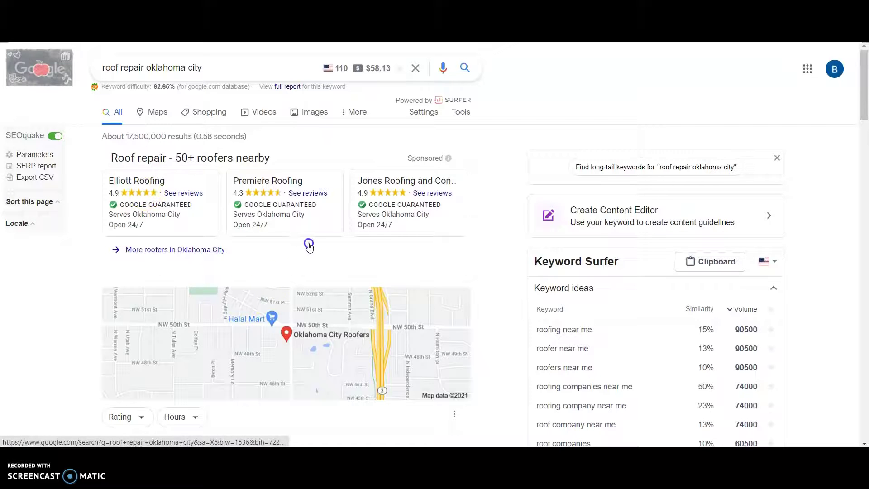
mouse_move(403, 204)
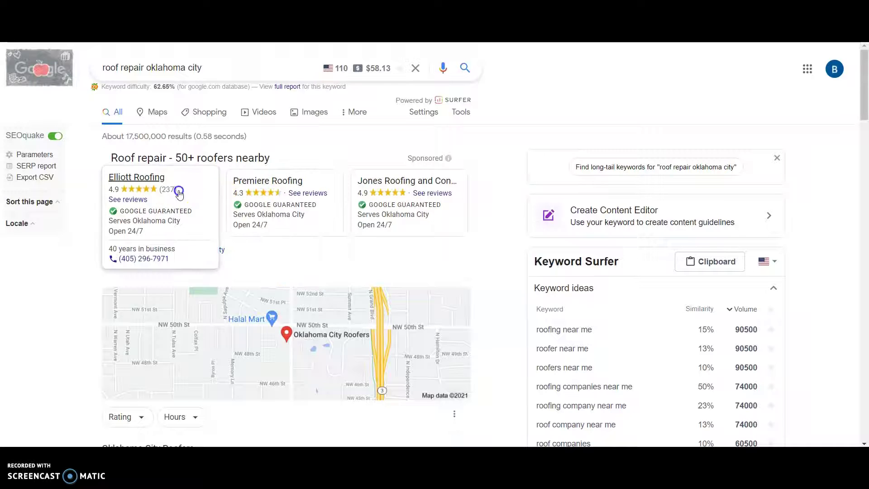
mouse_move(288, 210)
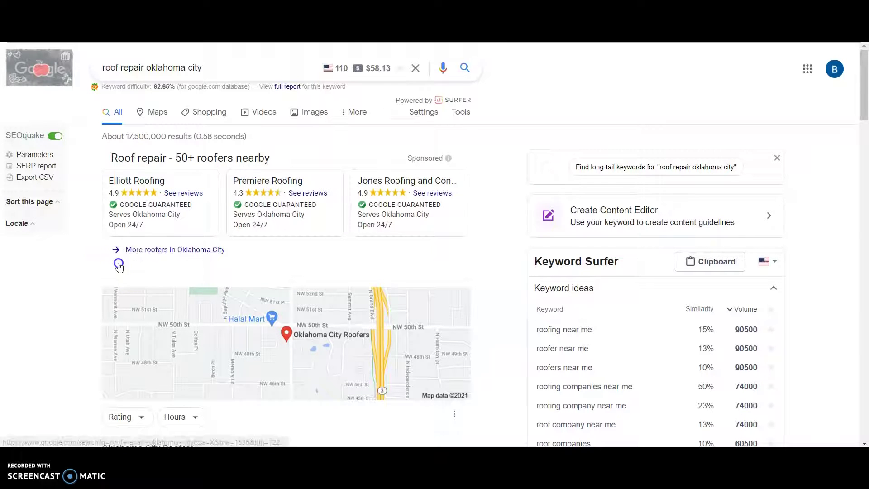
scroll(119, 265, "down", 4)
scroll(168, 265, "down", 6)
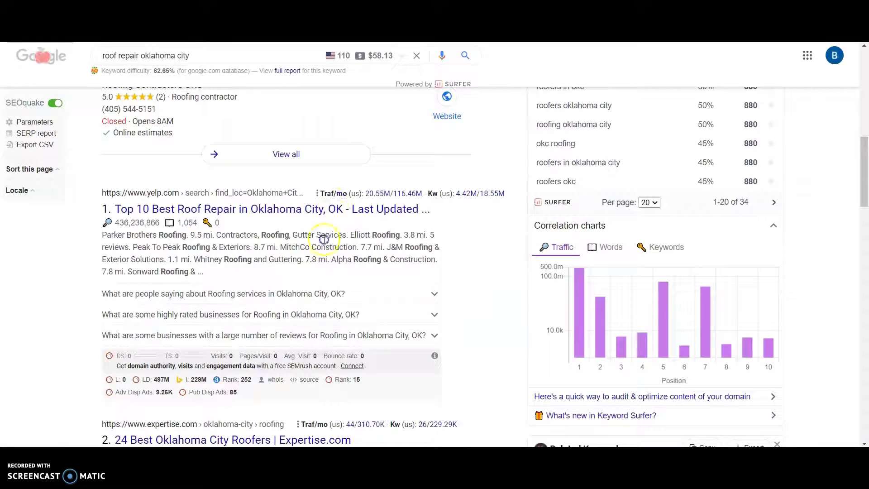
scroll(335, 244, "down", 6)
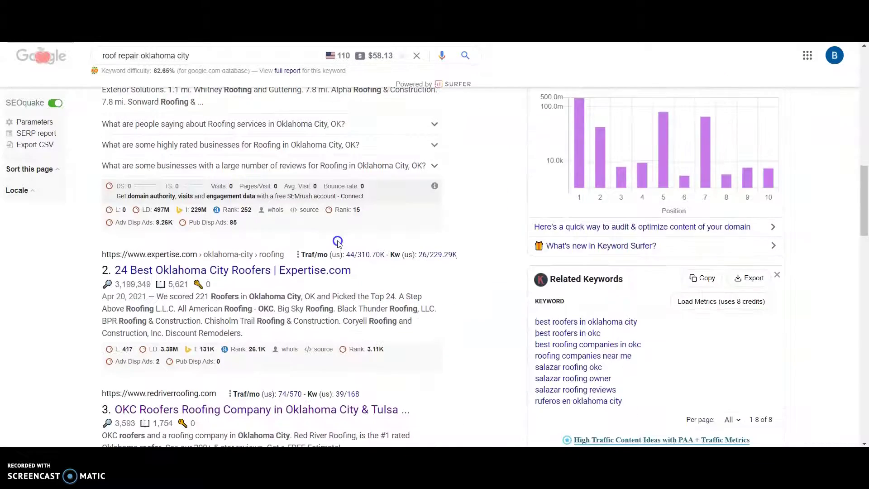
scroll(337, 240, "down", 2)
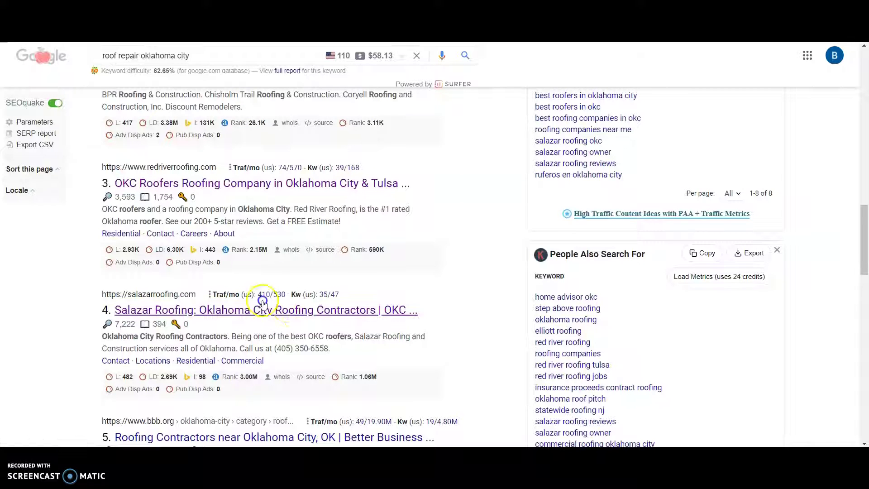
Step: Open the Salazar Roofing search result in a new tab and review the text and sections throughout its homepage
middle_click(241, 315)
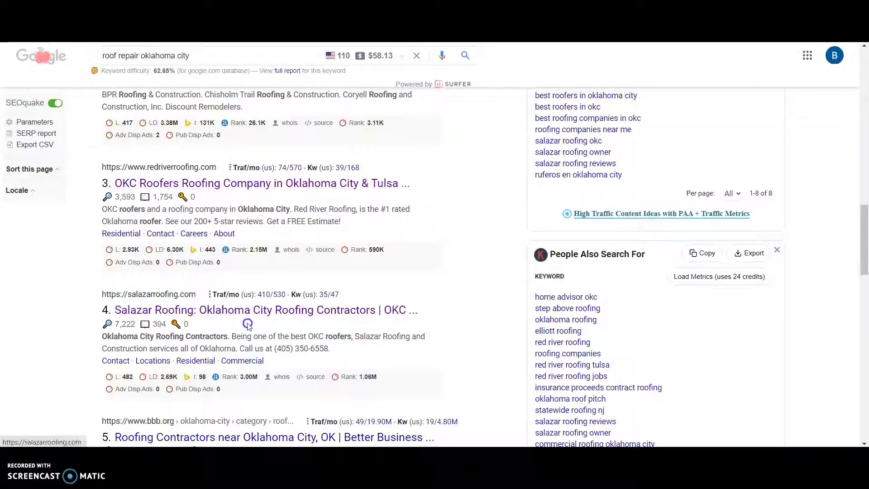
key("ctrl+Tab")
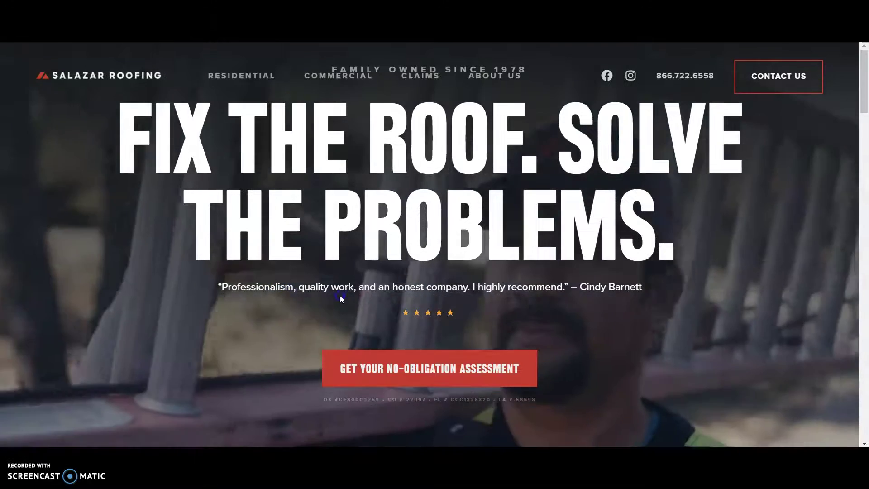
scroll(415, 254, "down", 20)
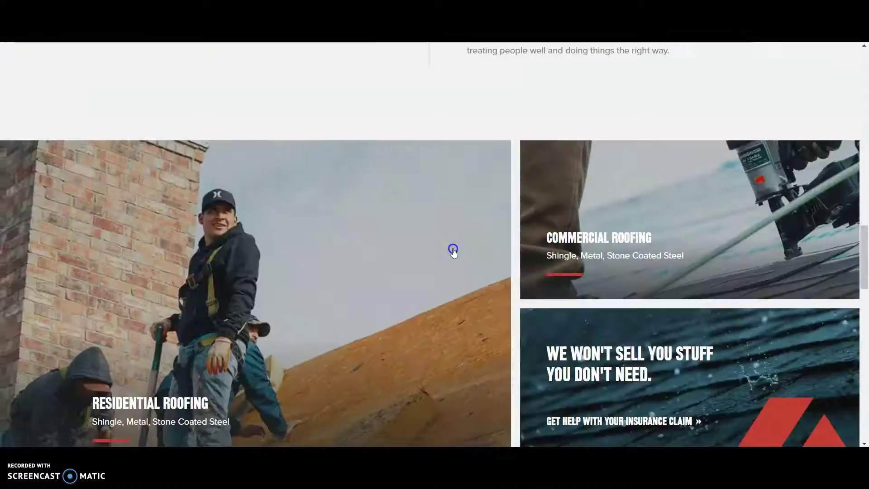
scroll(453, 249, "down", 10)
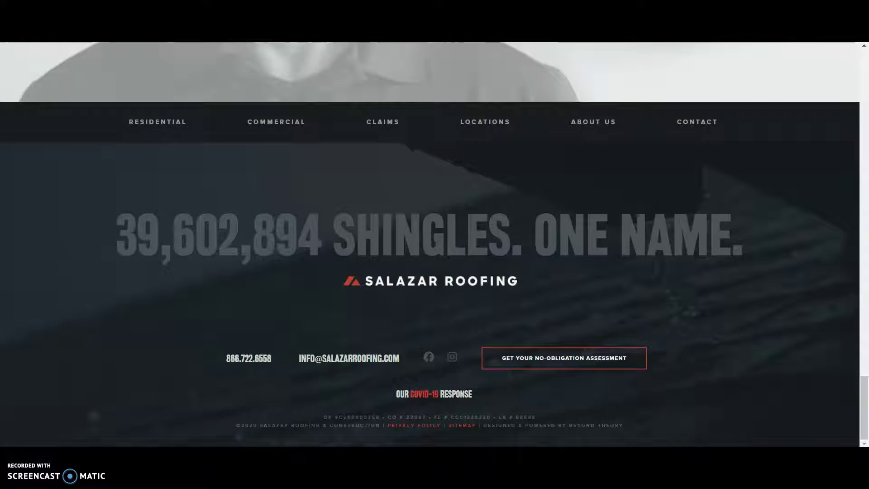
key("ctrl+Tab")
key("ctrl+shift+Tab")
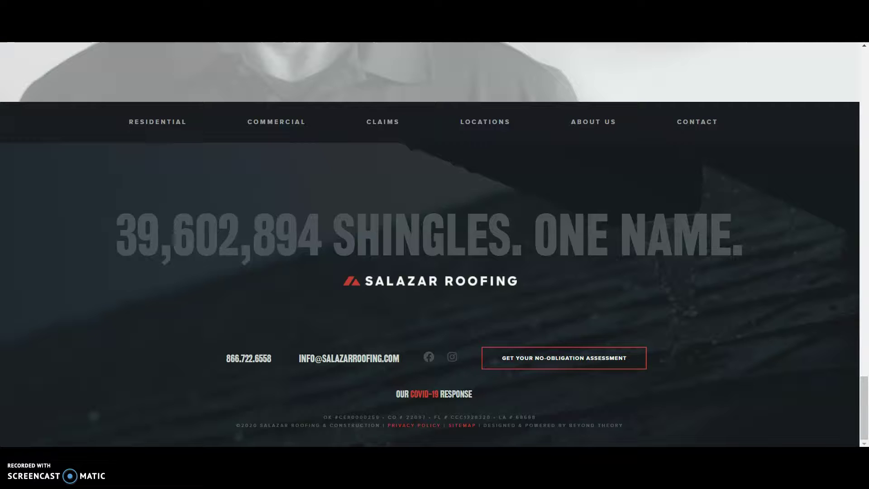
scroll(729, 308, "up", 10)
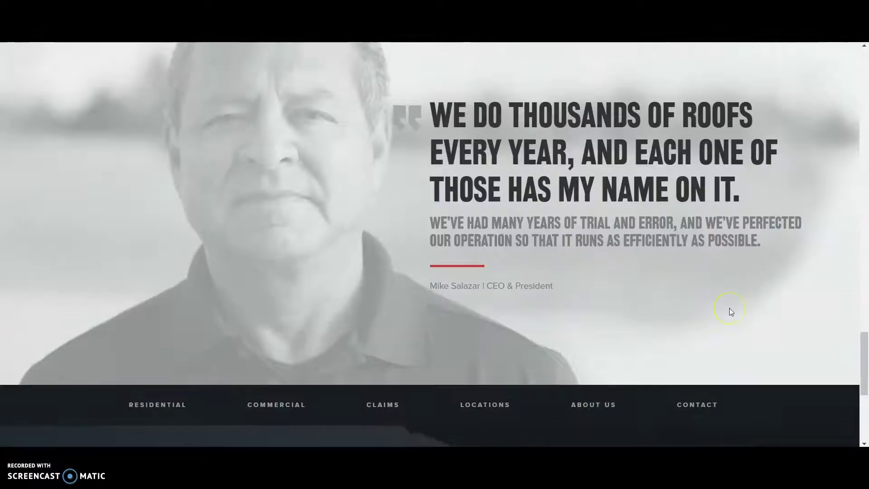
scroll(730, 308, "up", 15)
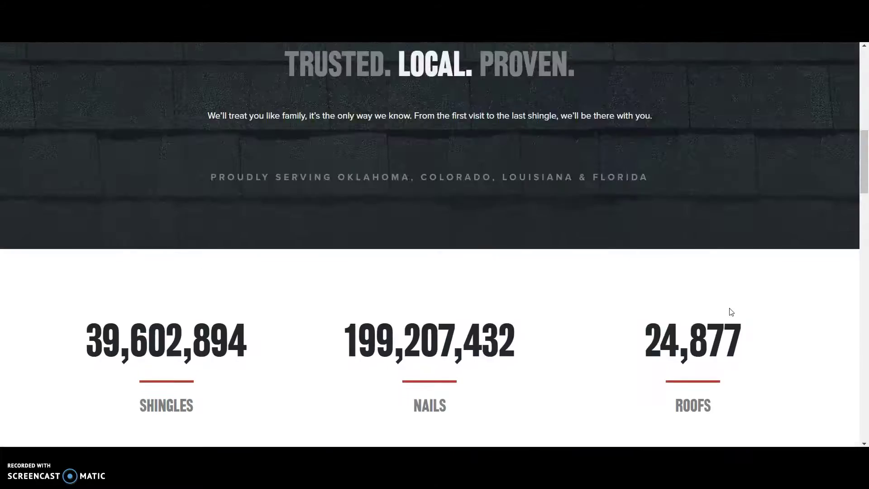
scroll(729, 309, "up", 5)
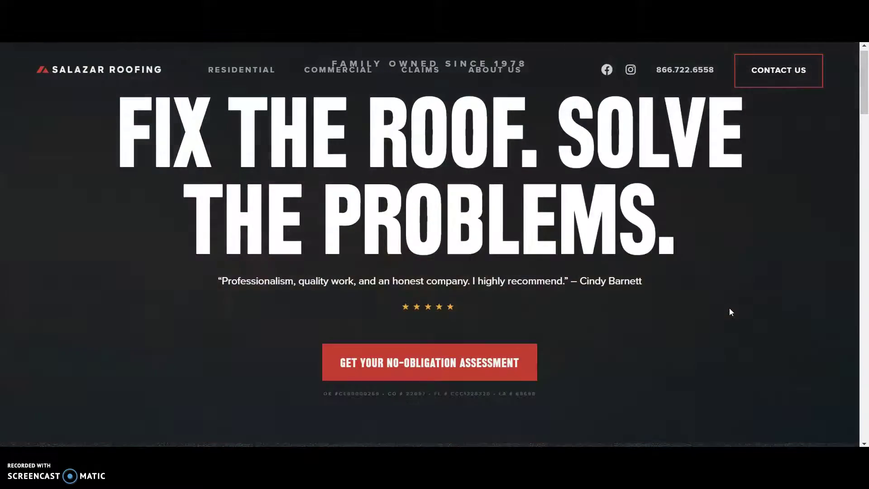
scroll(704, 311, "down", 8)
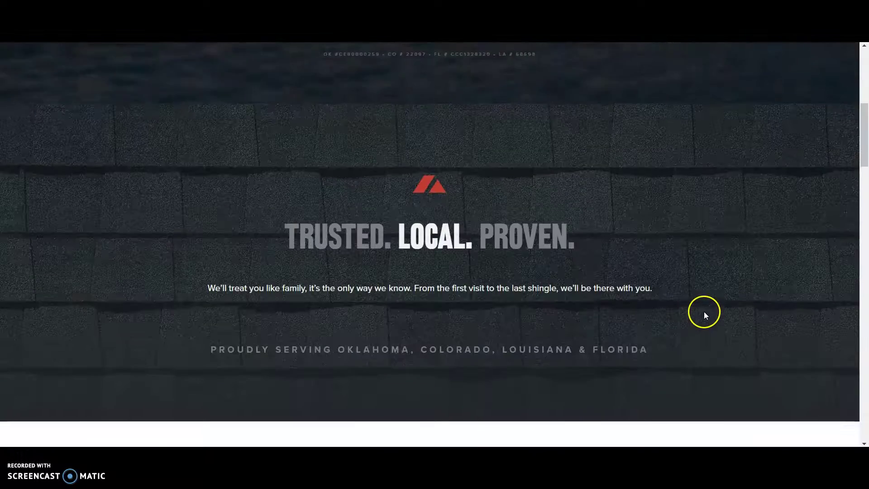
scroll(705, 312, "down", 10)
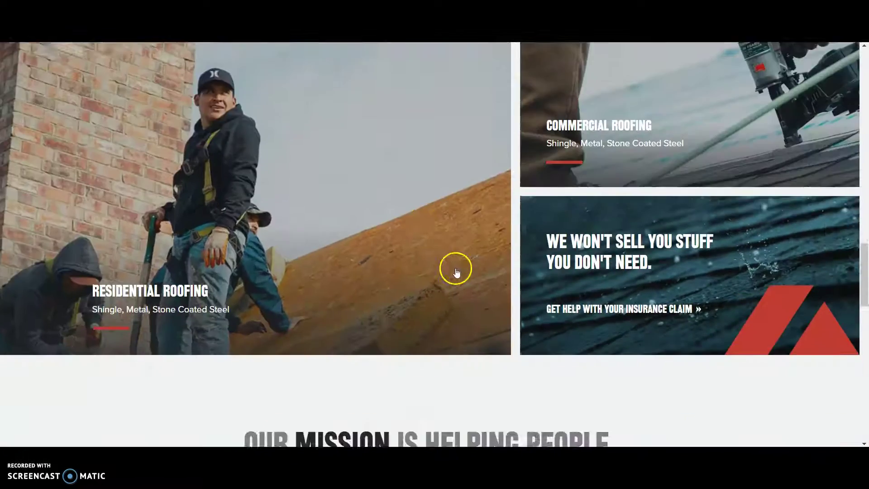
Step: Check the image file name of the Salazar Roofing footer logo through the save prompt, without saving it
scroll(454, 267, "down", 10)
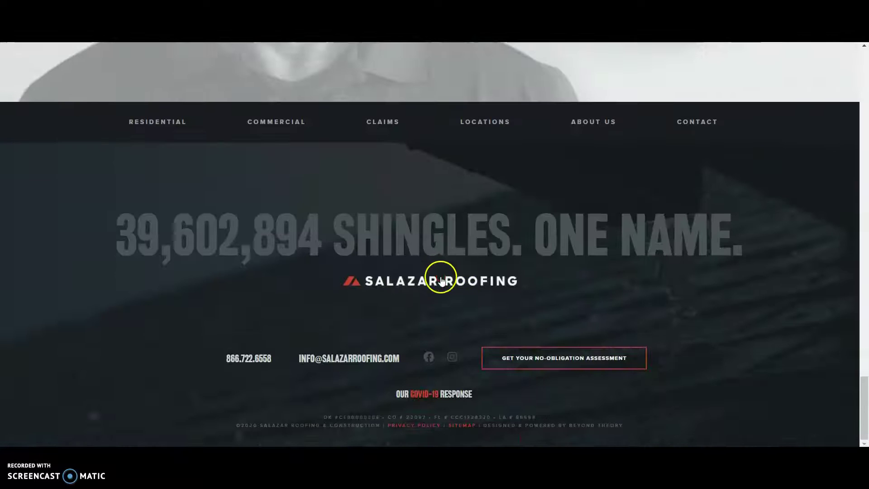
right_click(445, 277)
left_click(498, 180)
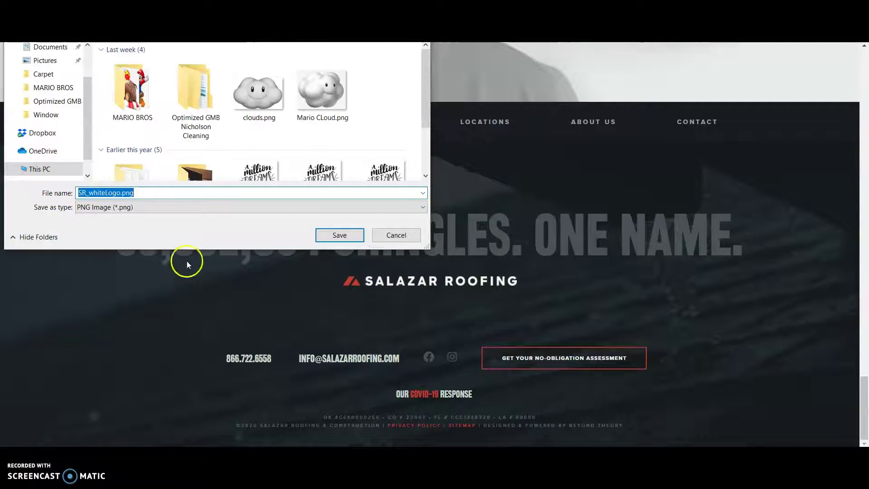
left_click(379, 234)
scroll(401, 232, "up", 15)
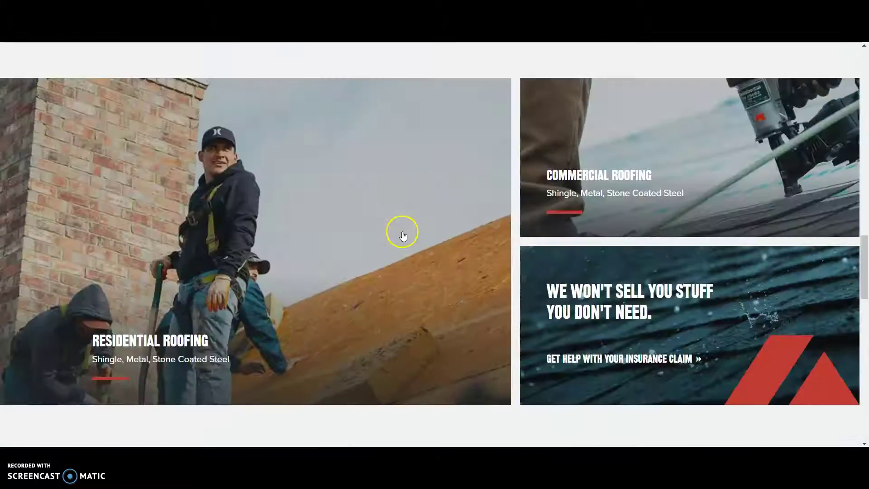
scroll(402, 232, "up", 10)
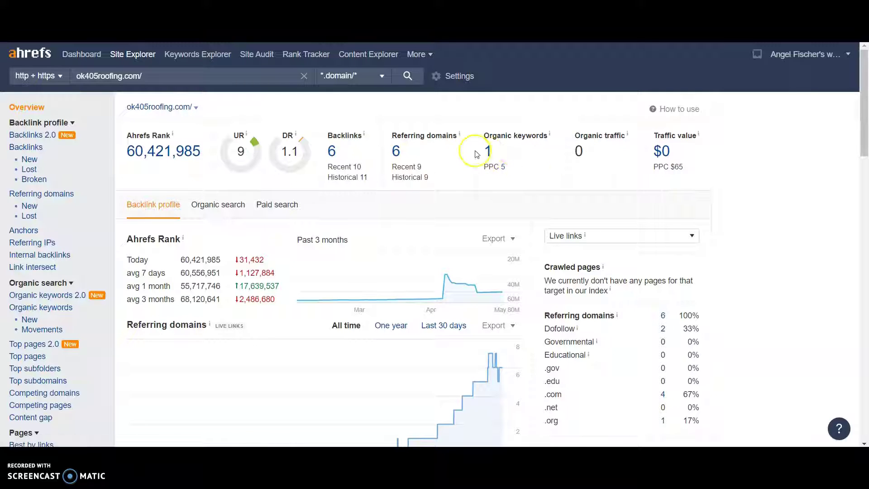
Step: Examine the CPC values of ok405roofing.com's paid keywords in Ahrefs, and open its organic keywords from the overview
left_click(503, 168)
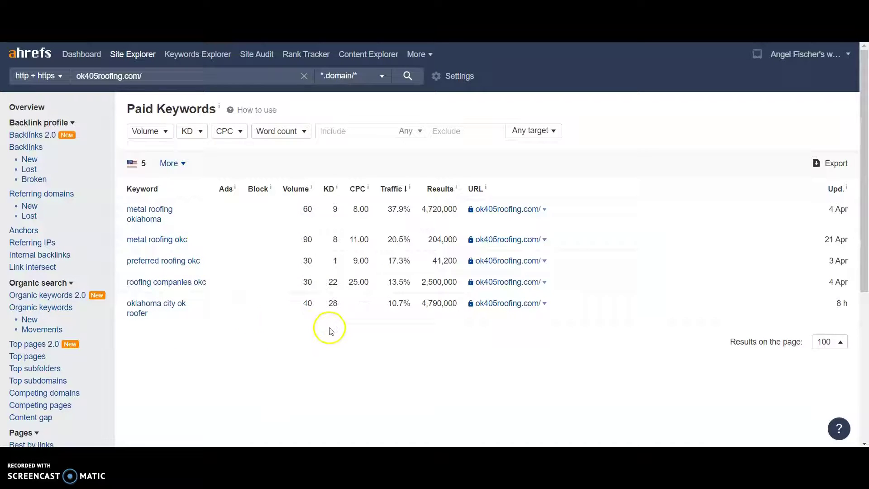
double_click(376, 306)
left_click(364, 309)
double_click(362, 281)
left_click(19, 105)
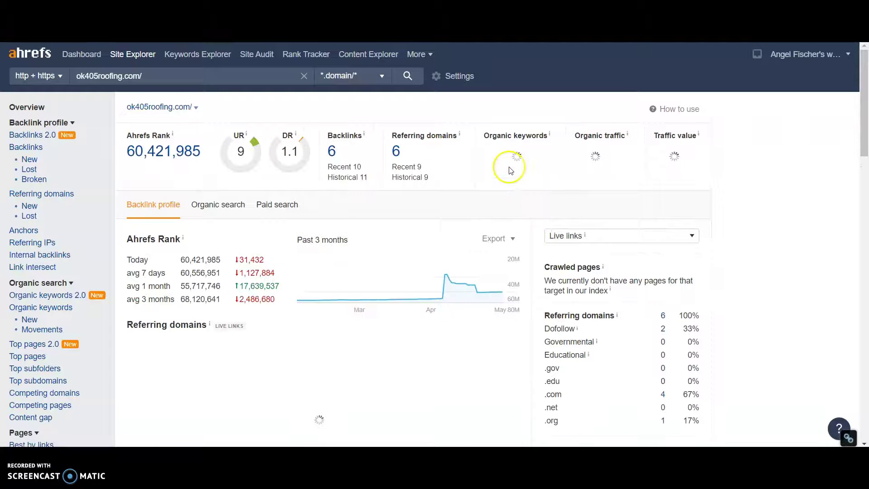
left_click(488, 152)
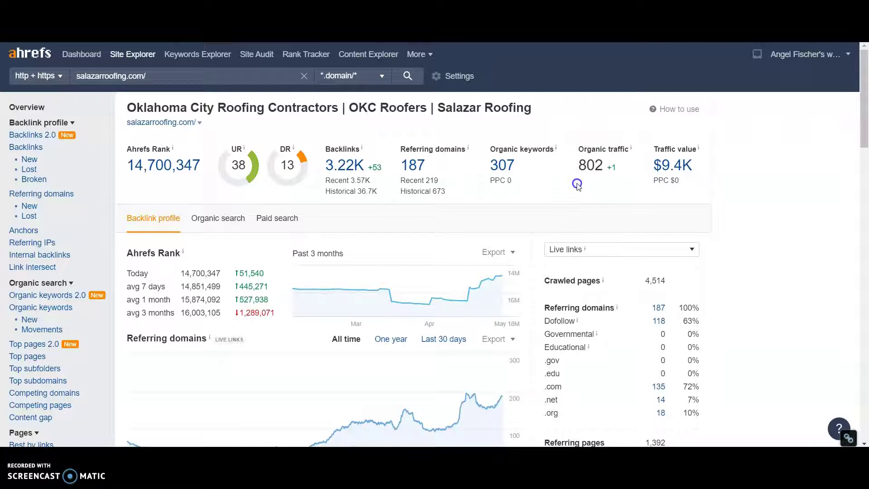
Step: Open the organic keywords report for salazarroofing.com and examine the keywords' volume, difficulty, traffic and positions
left_click(501, 168)
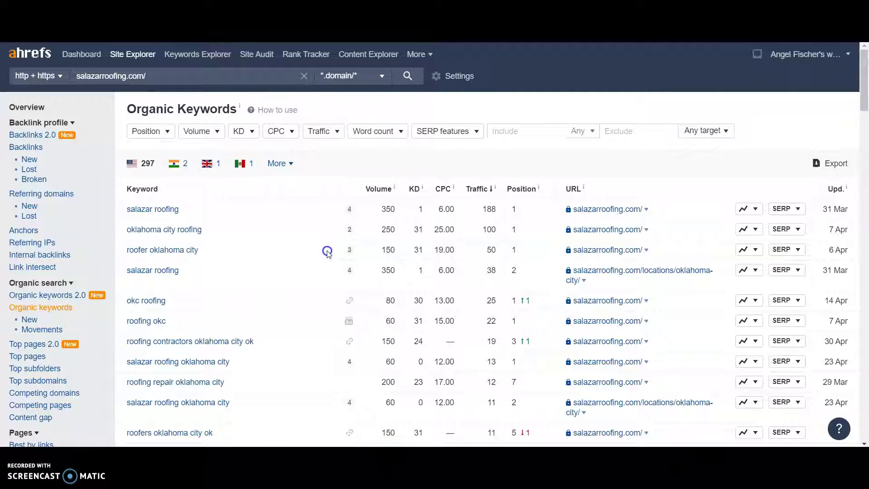
scroll(320, 243, "down", 1)
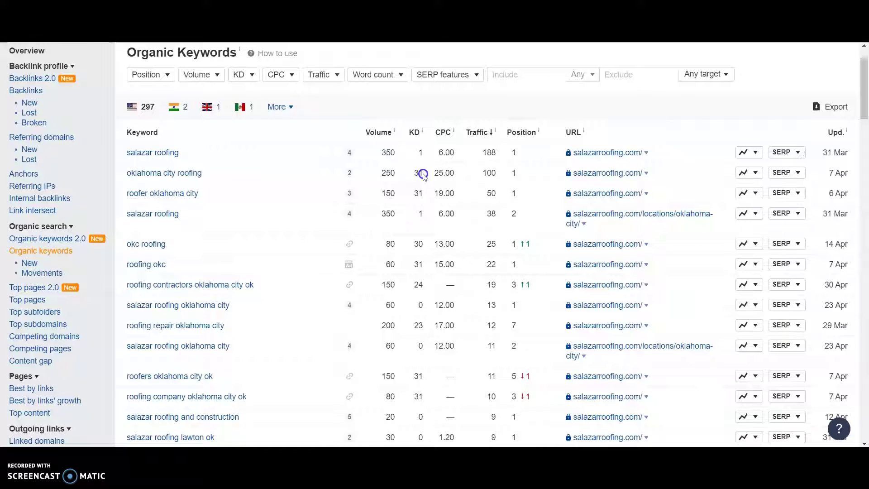
scroll(423, 174, "down", 1)
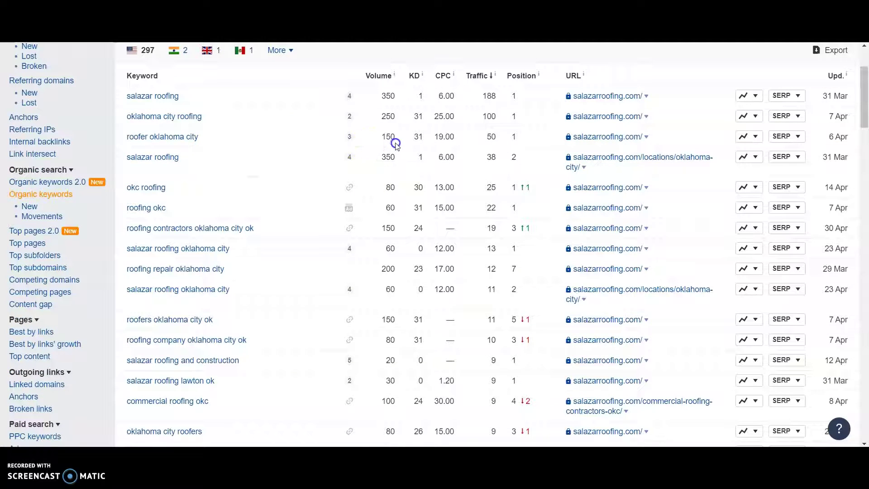
Step: Examine the first page of salazarroofing.com's organic keywords through to its end, comparing volume, keyword difficulty, CPC and ranking position
scroll(324, 252, "down", 1)
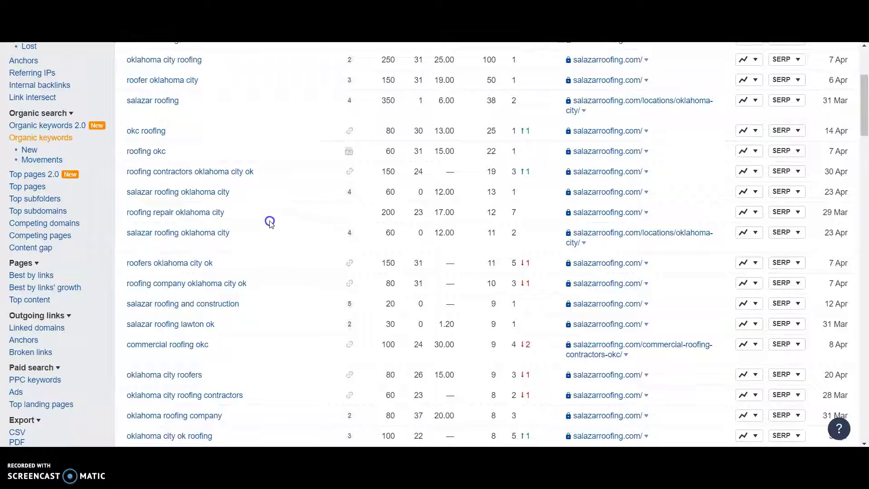
scroll(293, 227, "down", 1)
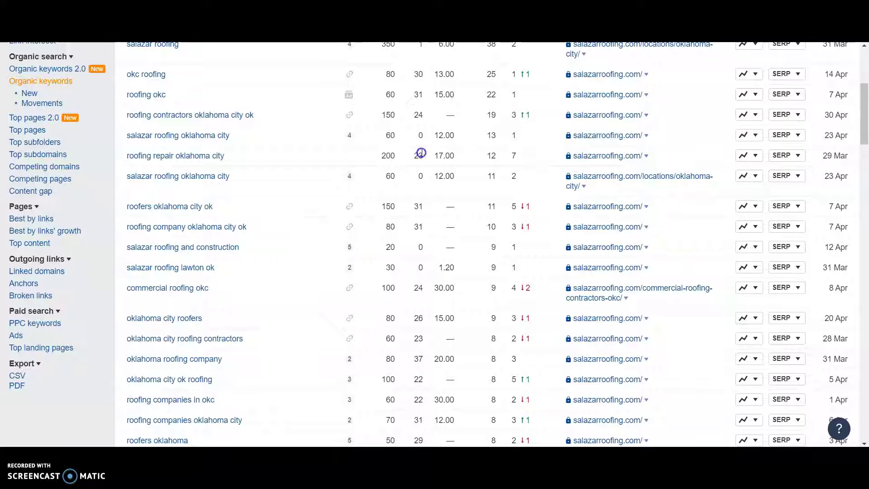
scroll(312, 233, "down", 1)
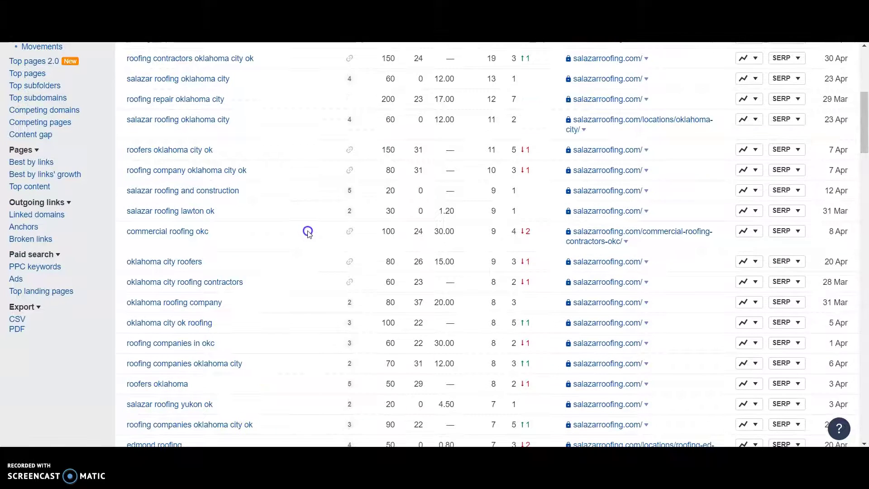
scroll(308, 232, "down", 1)
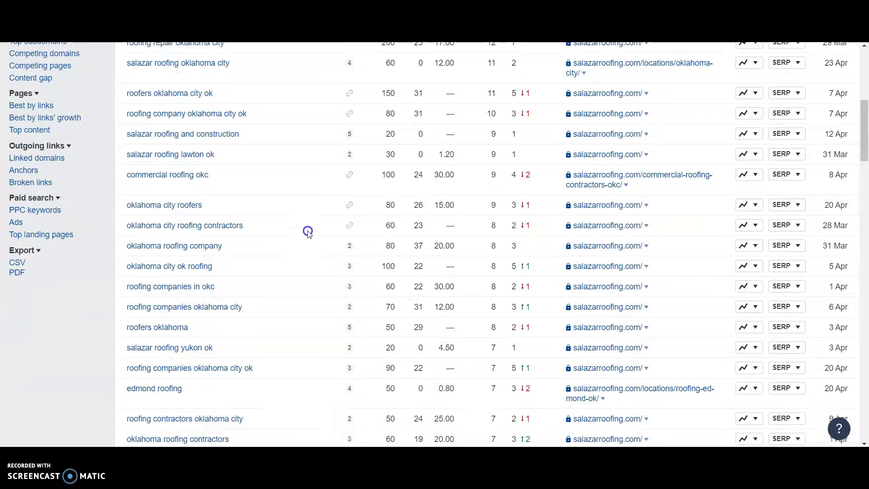
scroll(308, 232, "down", 1)
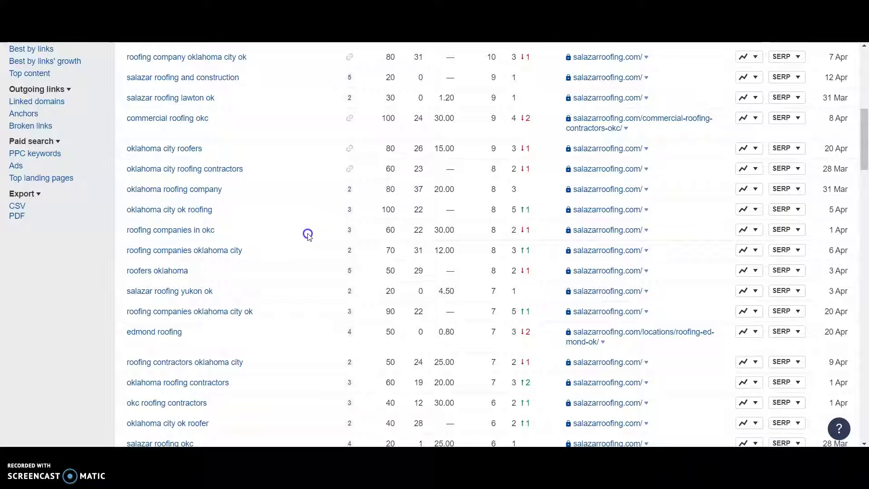
scroll(304, 235, "down", 1)
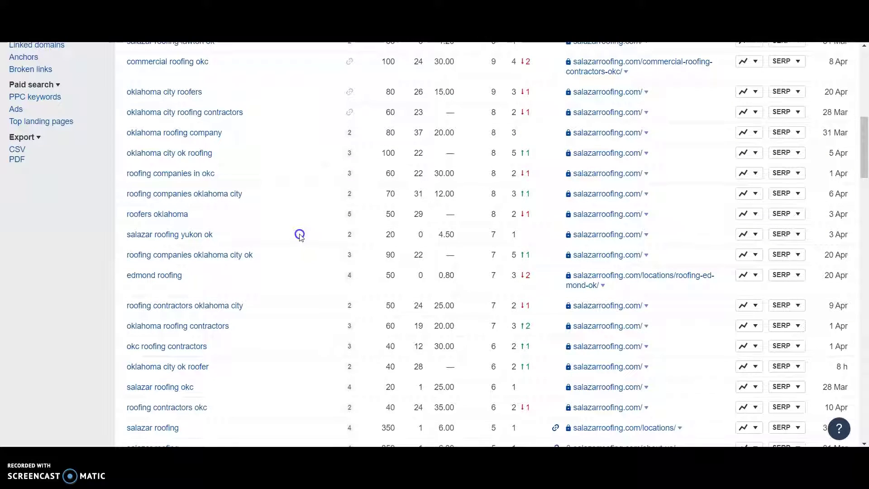
scroll(300, 235, "down", 1)
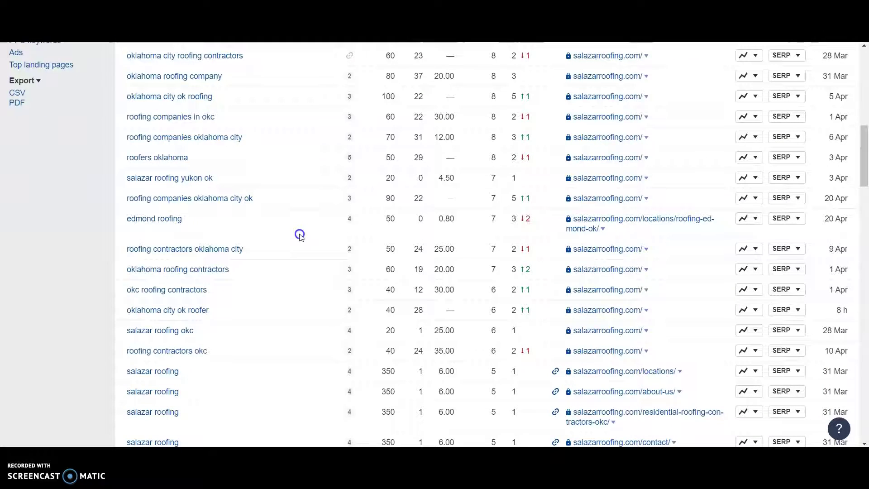
scroll(300, 235, "down", 2)
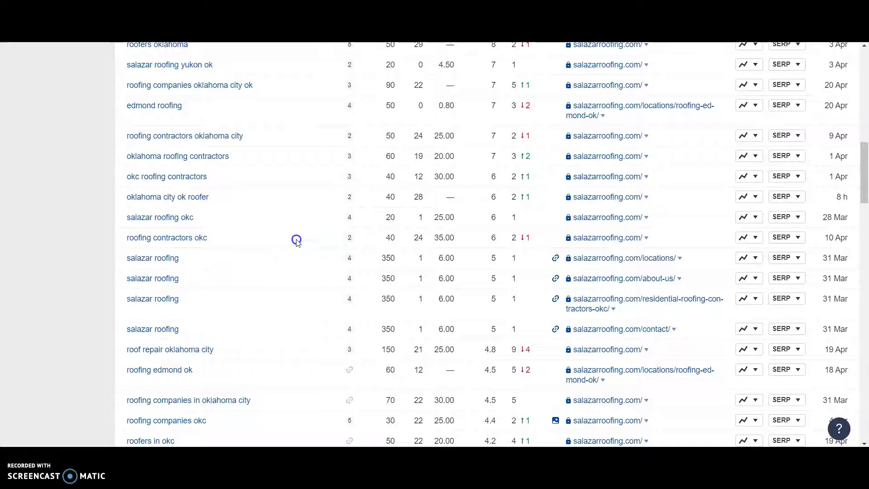
scroll(296, 241, "down", 1)
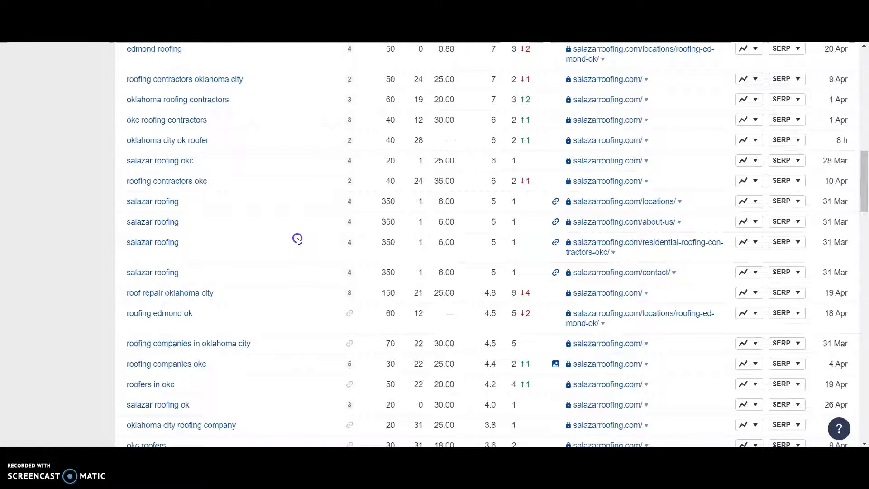
scroll(297, 240, "down", 1)
scroll(299, 240, "down", 1)
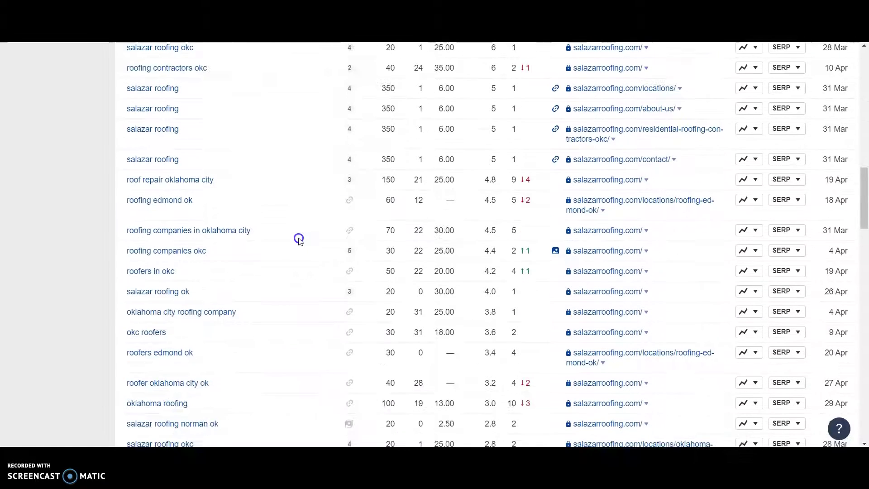
scroll(298, 239, "down", 1)
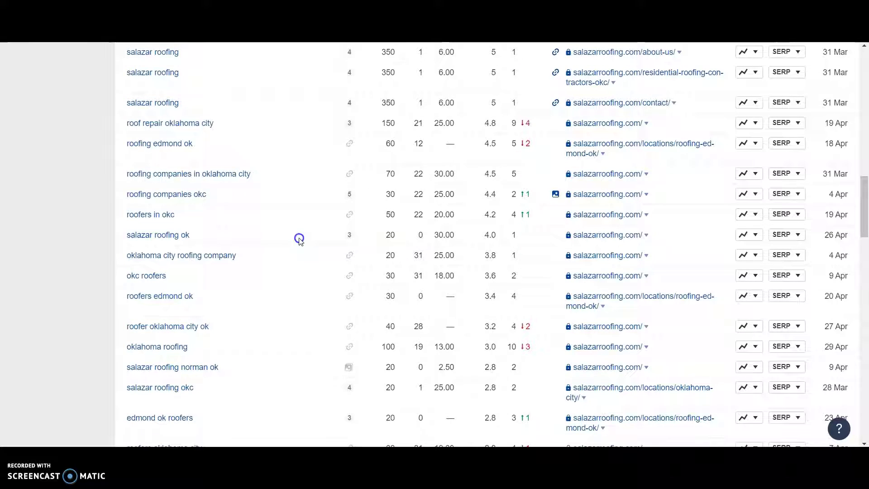
scroll(299, 240, "down", 1)
scroll(299, 240, "down", 1)
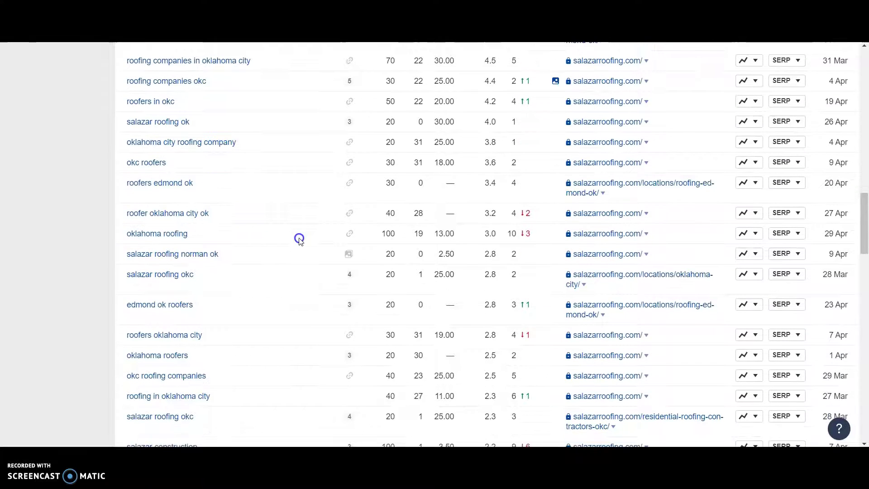
scroll(299, 240, "down", 1)
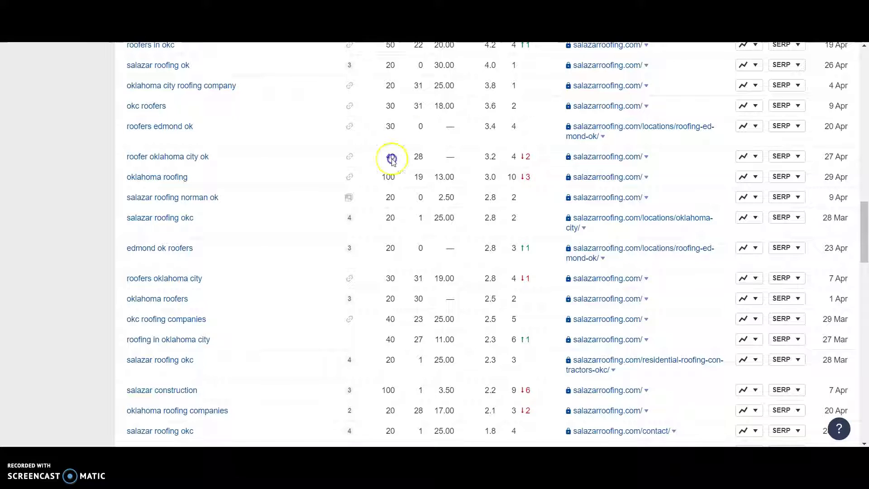
scroll(309, 203, "down", 1)
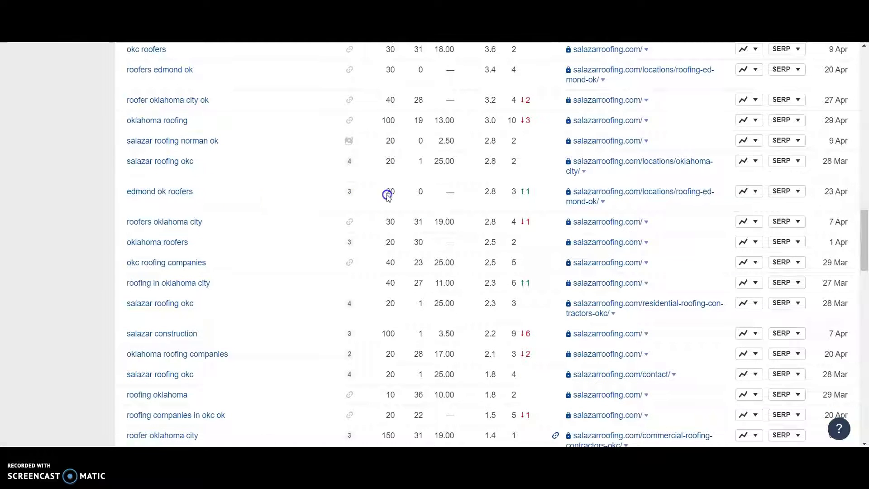
scroll(307, 207, "down", 1)
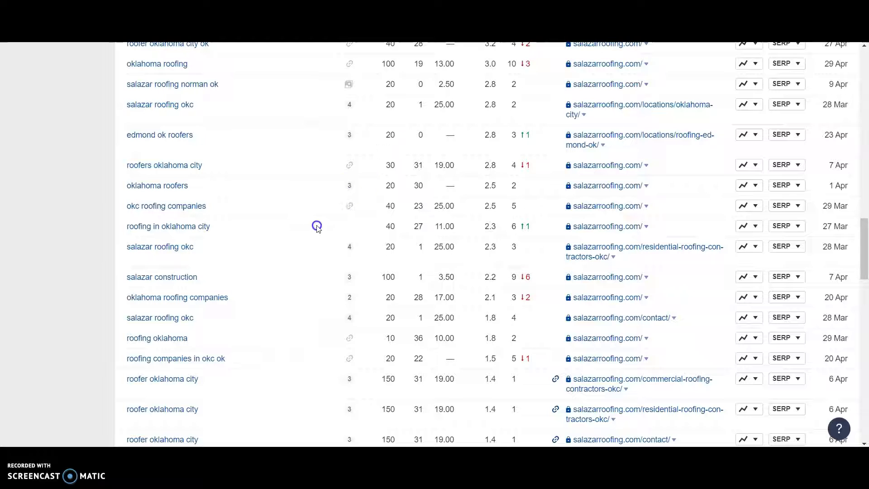
scroll(312, 230, "down", 1)
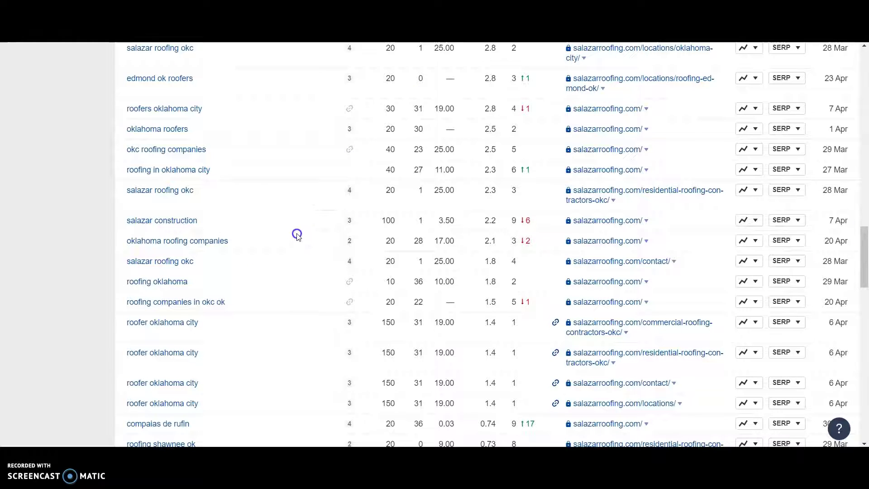
scroll(297, 235, "down", 1)
scroll(303, 234, "down", 1)
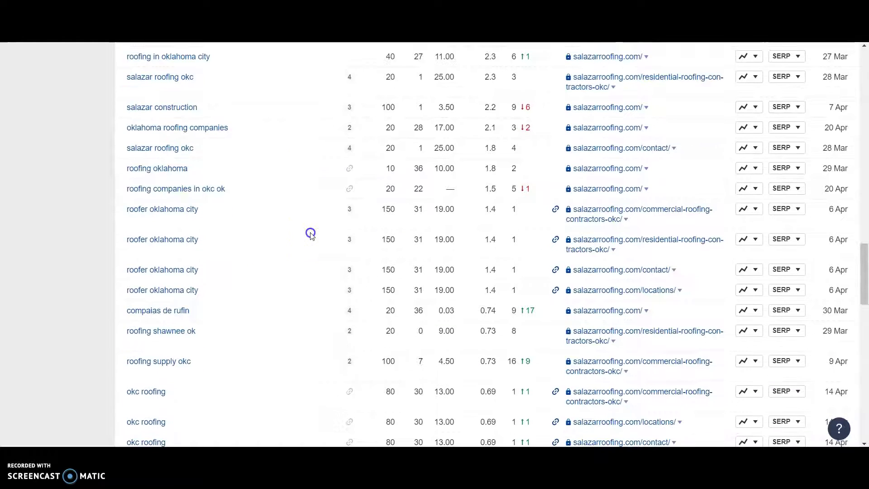
scroll(312, 233, "down", 1)
scroll(311, 232, "down", 3)
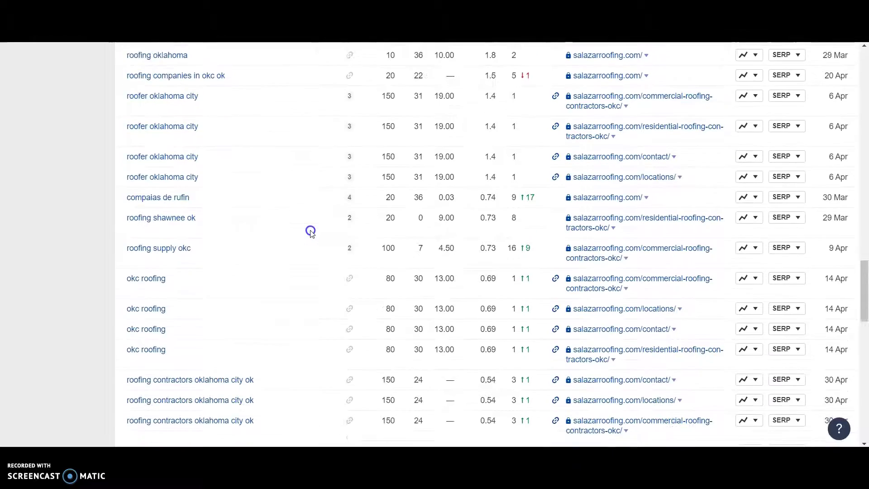
scroll(312, 231, "down", 4)
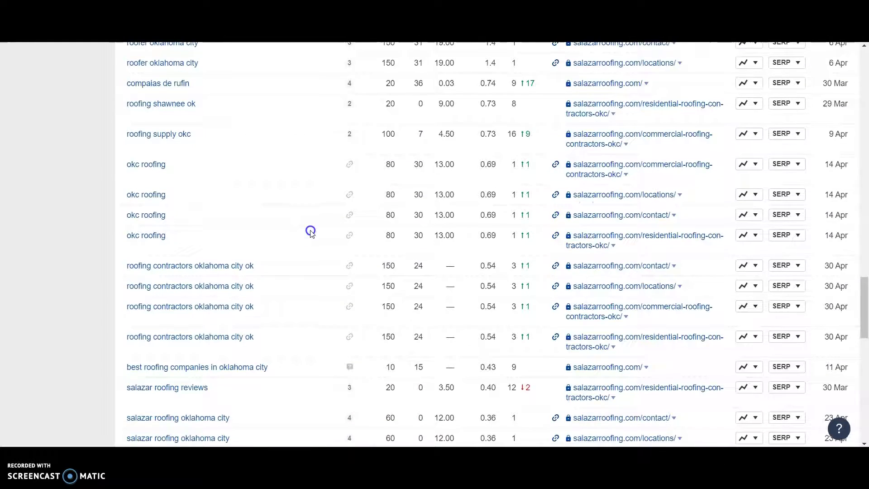
scroll(311, 231, "down", 4)
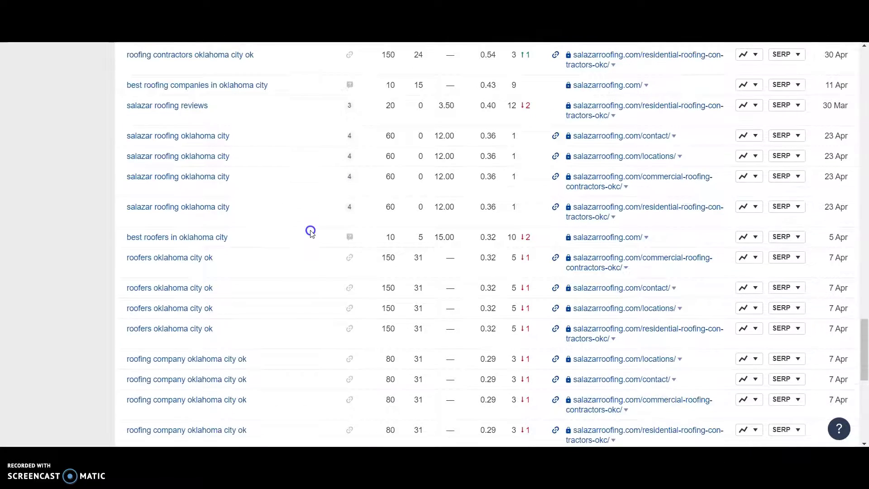
scroll(311, 232, "down", 4)
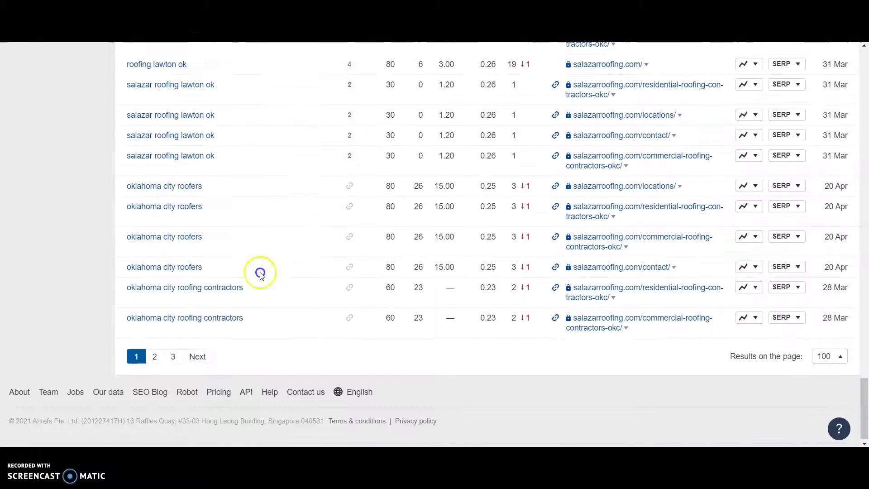
Step: Open page 3 of salazarroofing.com's organic keywords and examine the low-traffic, lower-ranking terms through to the end of the list
left_click(174, 356)
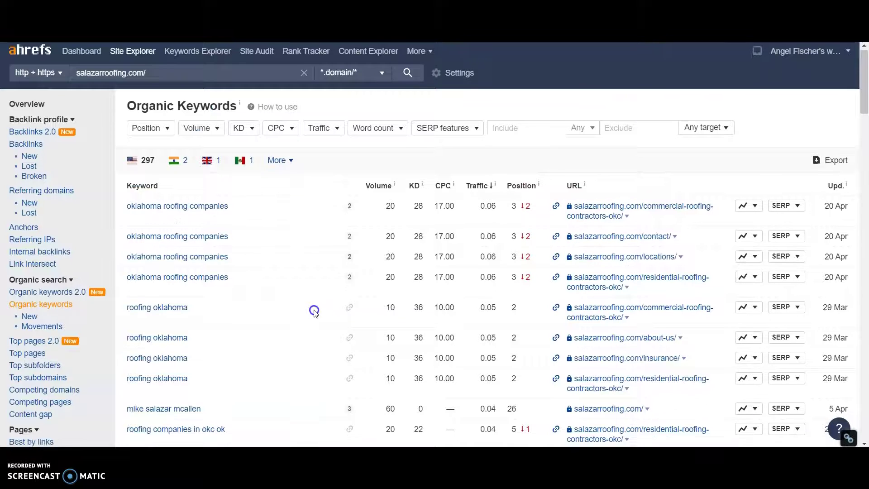
scroll(318, 319, "down", 5)
scroll(314, 312, "down", 3)
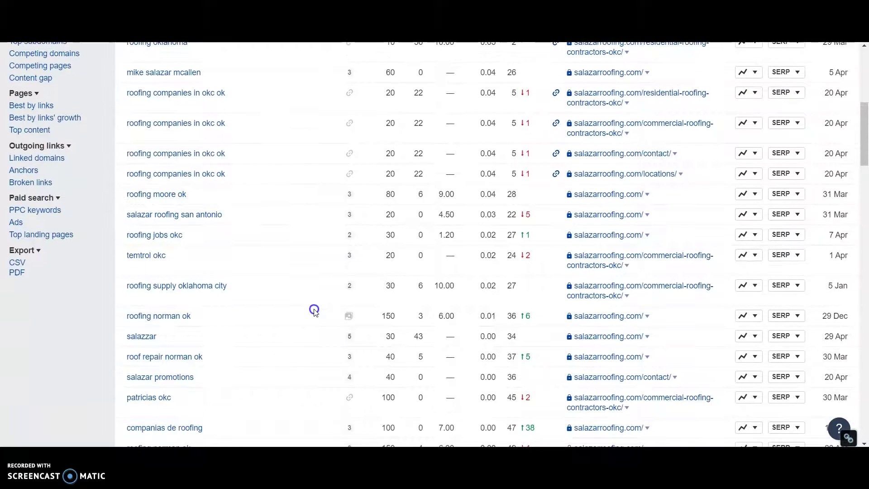
scroll(314, 311, "down", 4)
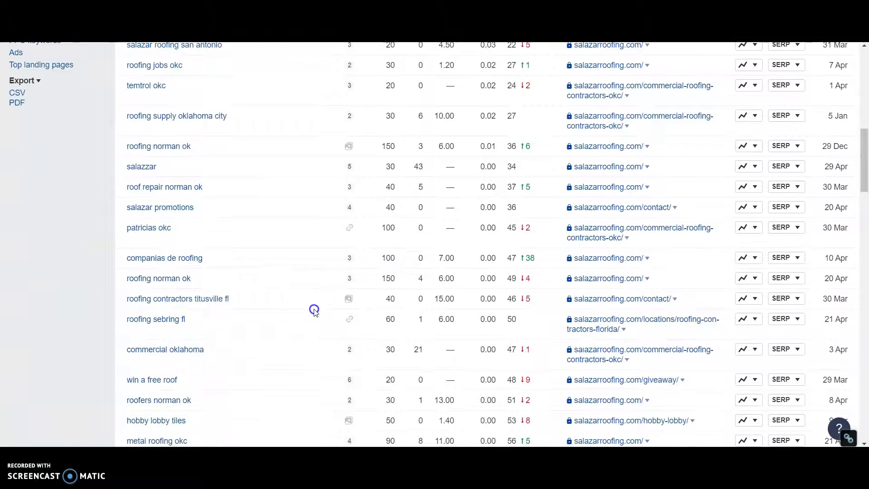
scroll(314, 311, "down", 3)
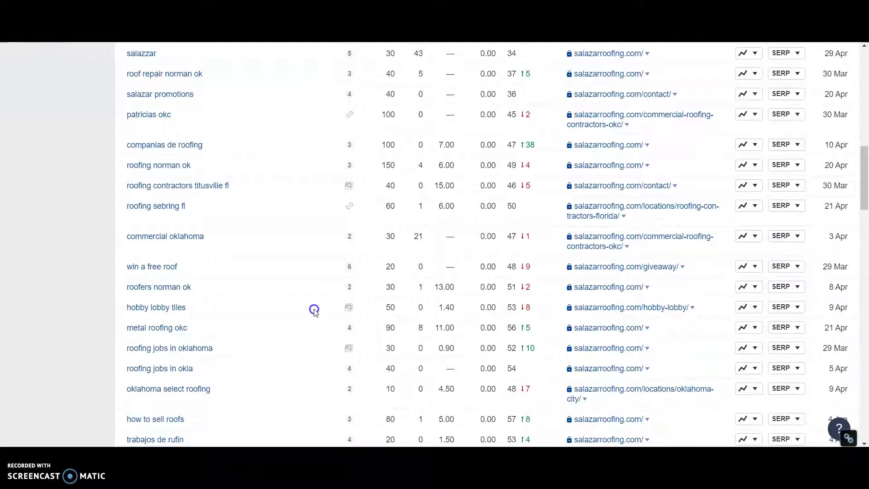
scroll(314, 311, "down", 3)
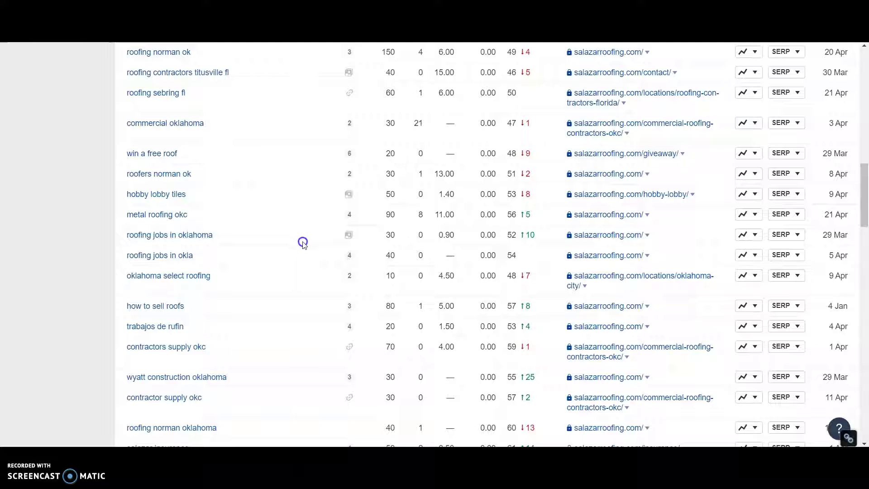
scroll(303, 243, "down", 1)
scroll(304, 244, "down", 1)
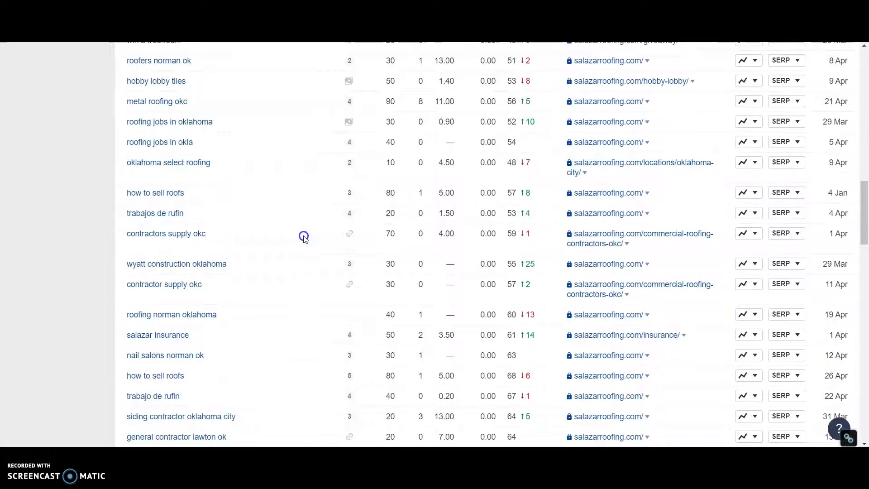
scroll(308, 236, "down", 1)
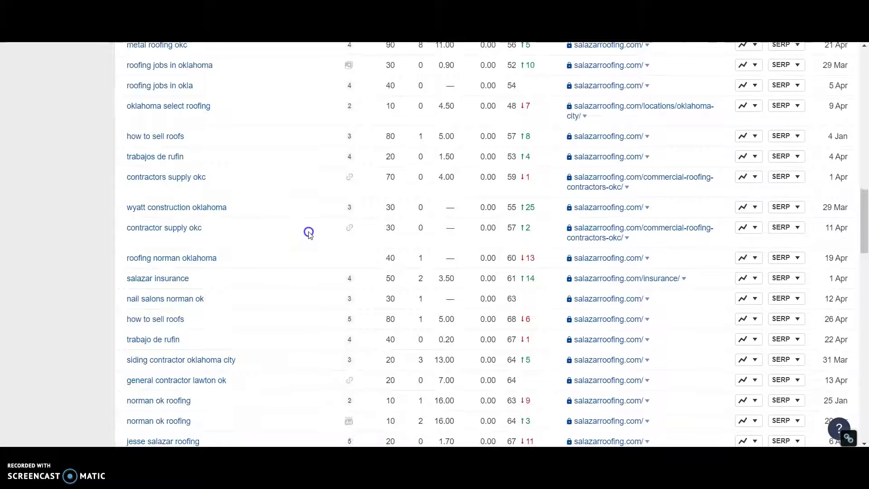
scroll(309, 232, "down", 7)
scroll(309, 233, "down", 5)
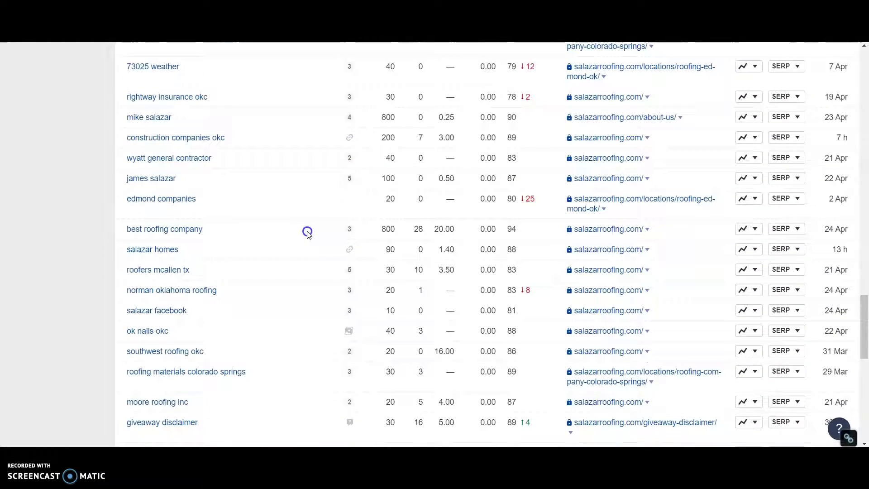
scroll(308, 232, "down", 2)
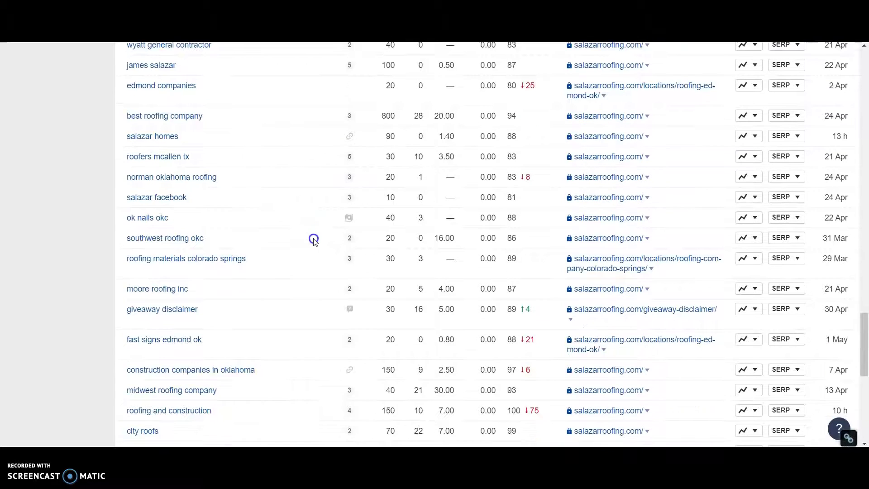
scroll(314, 240, "down", 1)
scroll(314, 239, "down", 1)
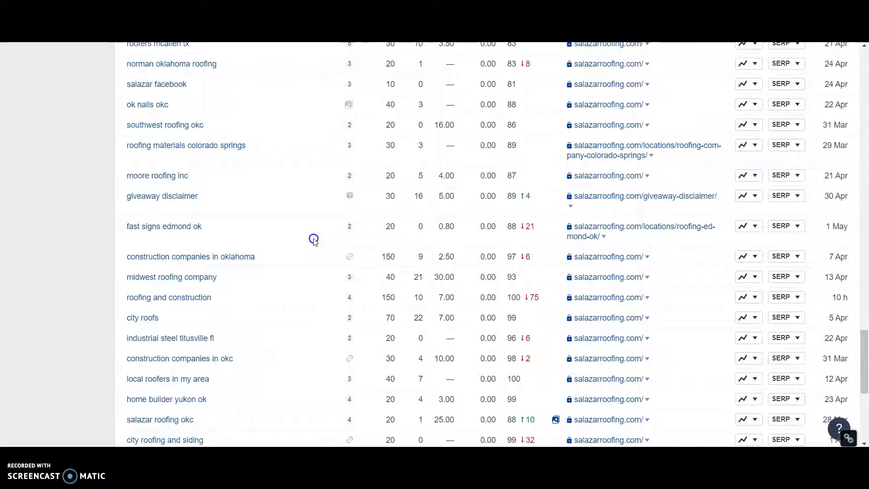
scroll(314, 240, "down", 5)
left_click(277, 306)
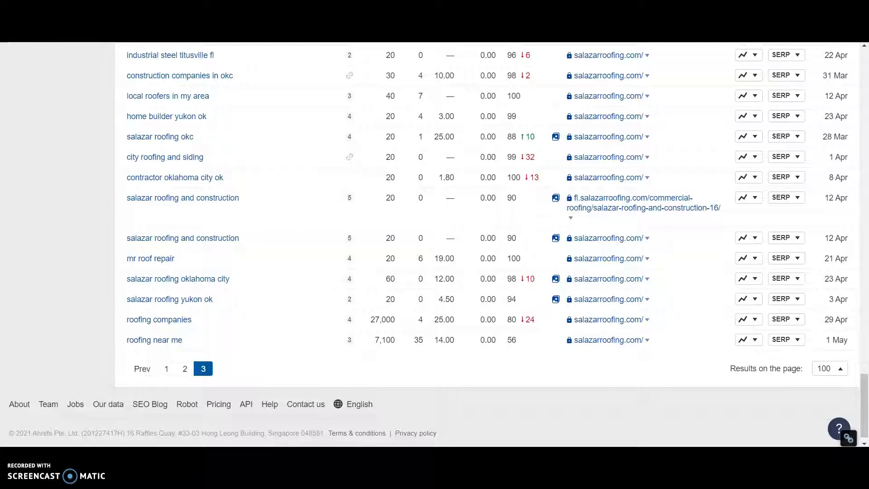
Step: Return to the Google results for "roof repair oklahoma city" and open the Jay Reeves Roofing Roof Leaks Repair LLC listing in the local map results
key("ctrl+shift+Tab")
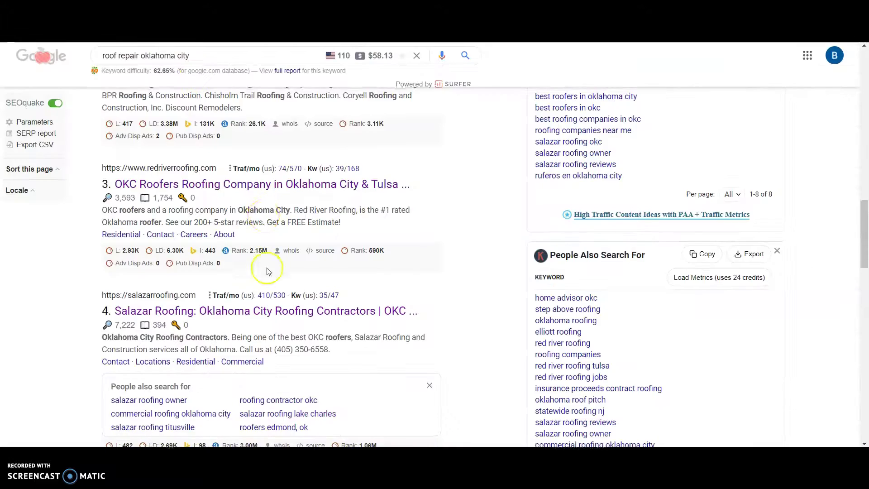
scroll(269, 271, "up", 10)
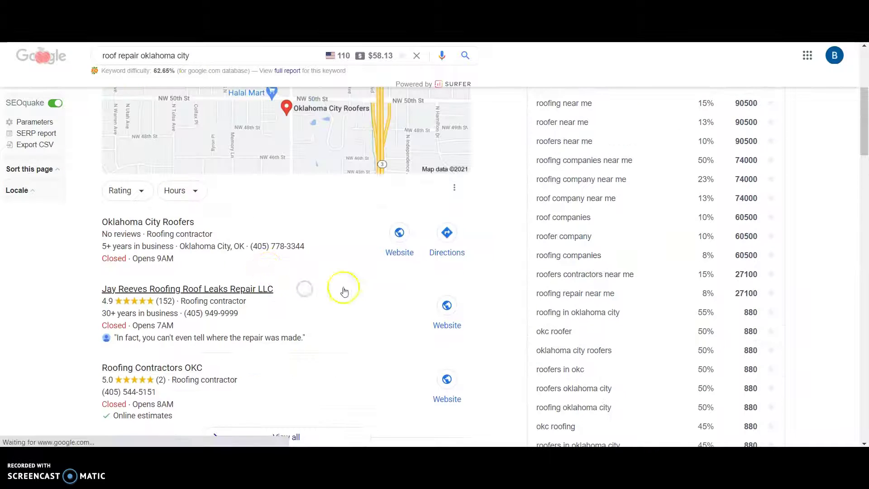
left_click(382, 290)
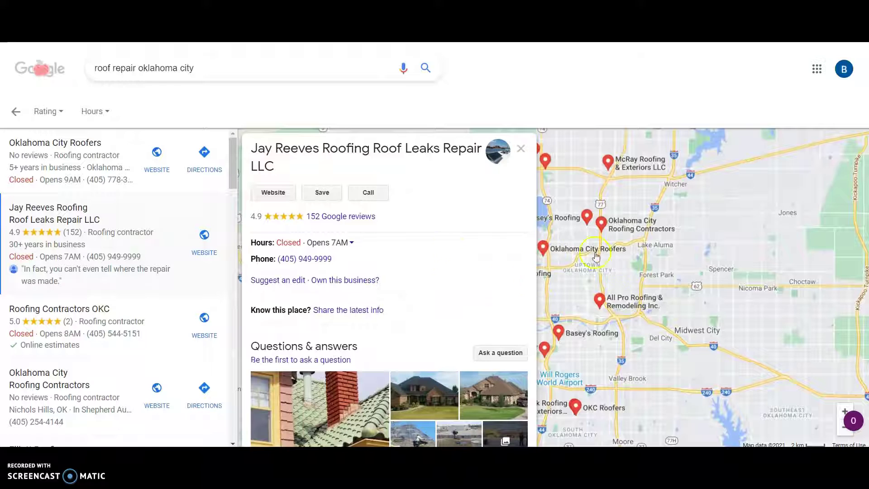
Step: Examine the photos, questions and review summary in the Jay Reeves Roofing Roof Leaks Repair LLC listing
mouse_move(635, 302)
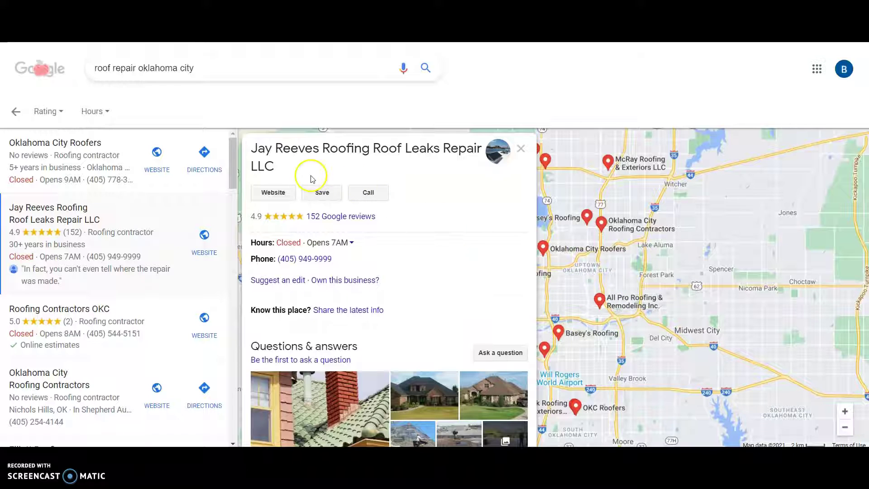
scroll(414, 190, "down", 5)
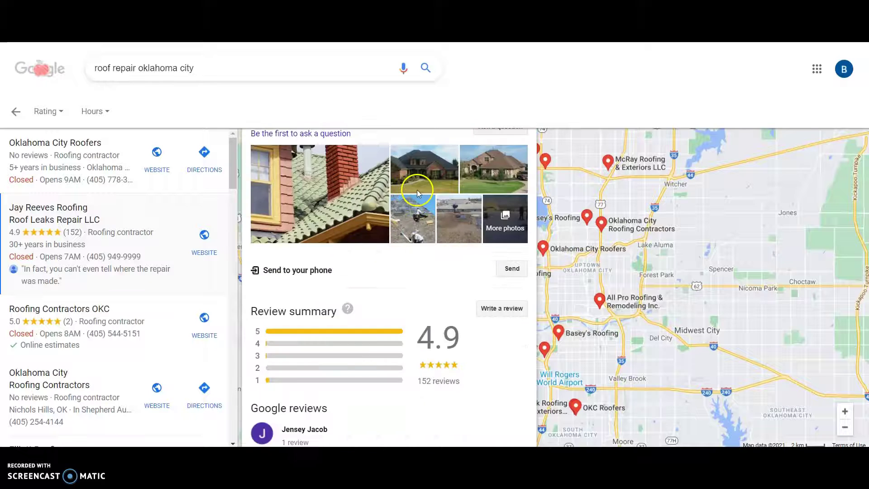
scroll(419, 199, "up", 3)
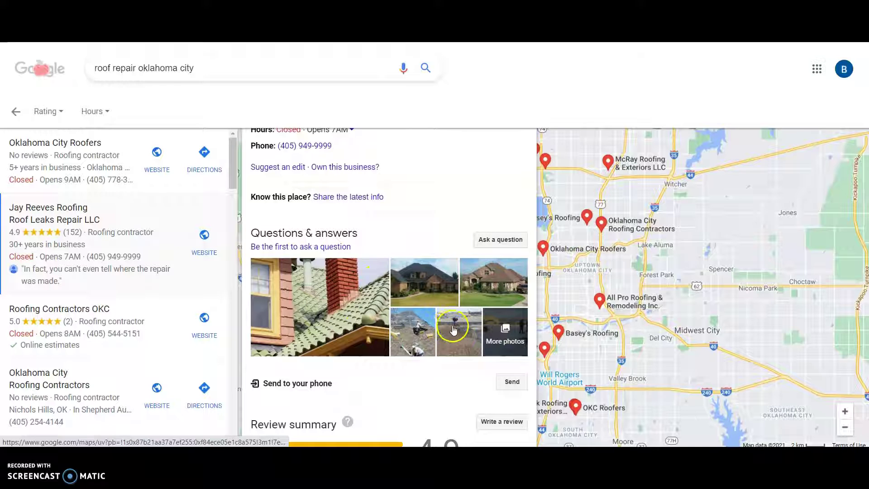
scroll(424, 334, "up", 3)
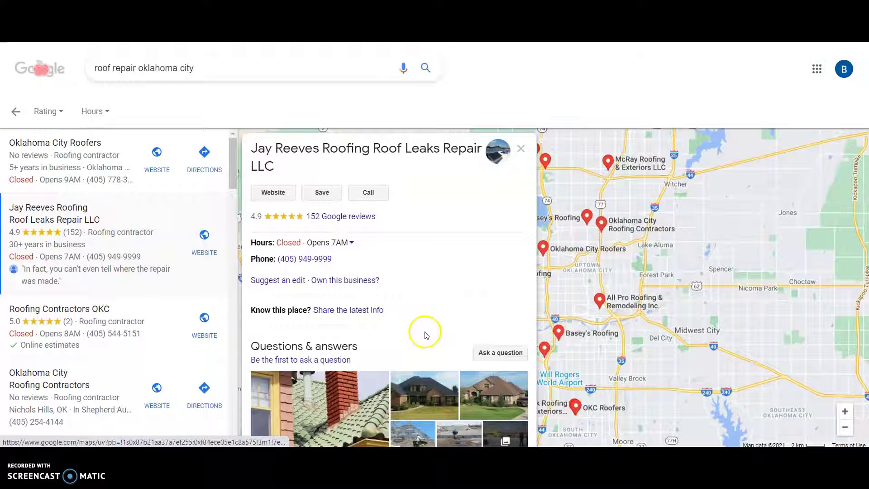
Step: Check the business name, phone number and other contact details in the Jay Reeves Roofing listing for consistency across local directories
triple_click(282, 167)
left_click(362, 167)
left_click_drag(336, 258, 293, 259)
left_click(415, 199)
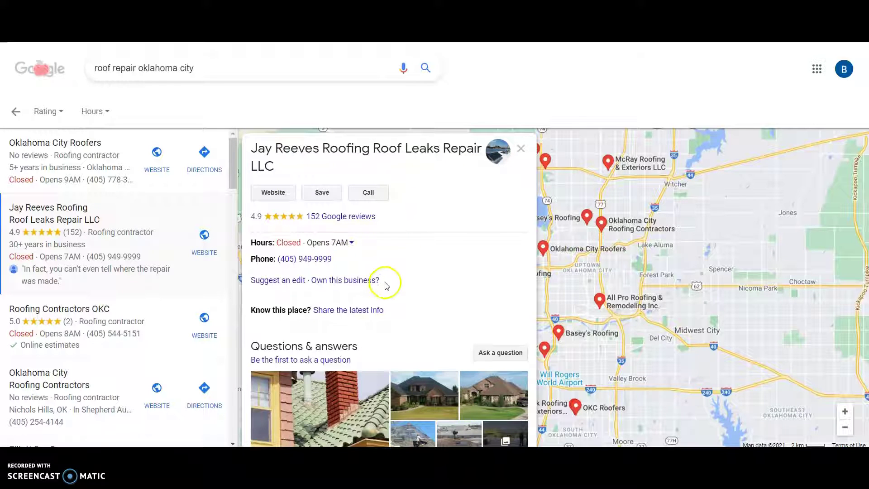
scroll(387, 285, "down", 1)
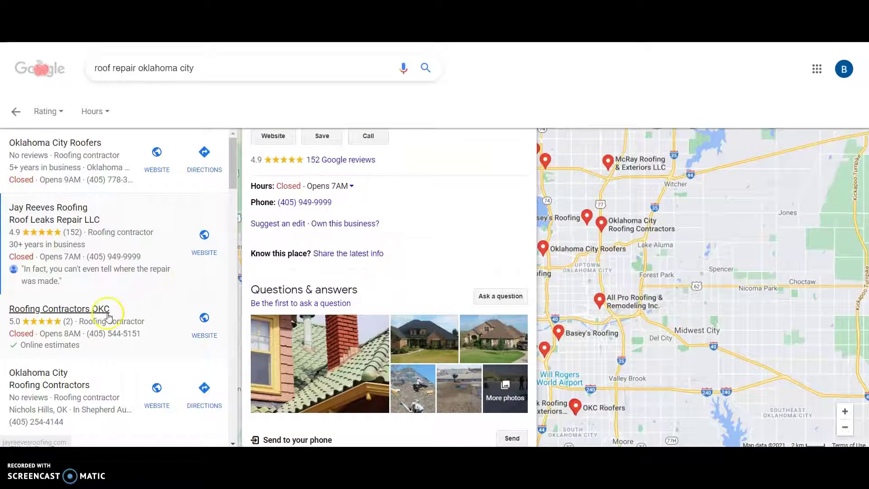
scroll(415, 233, "up", 1)
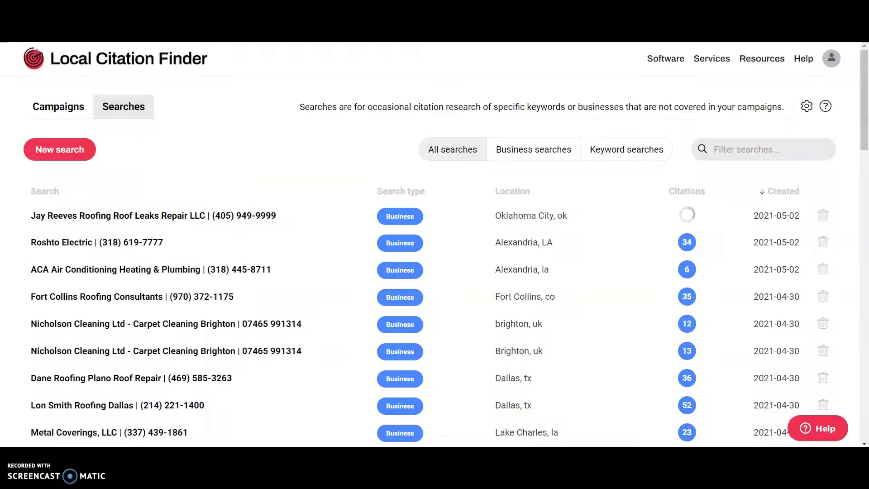
Step: In Local Citation Finder, check the Jay Reeves Roofing Roof Leaks Repair LLC search, return to the searches and open the Roshto Electric results
left_click(606, 225)
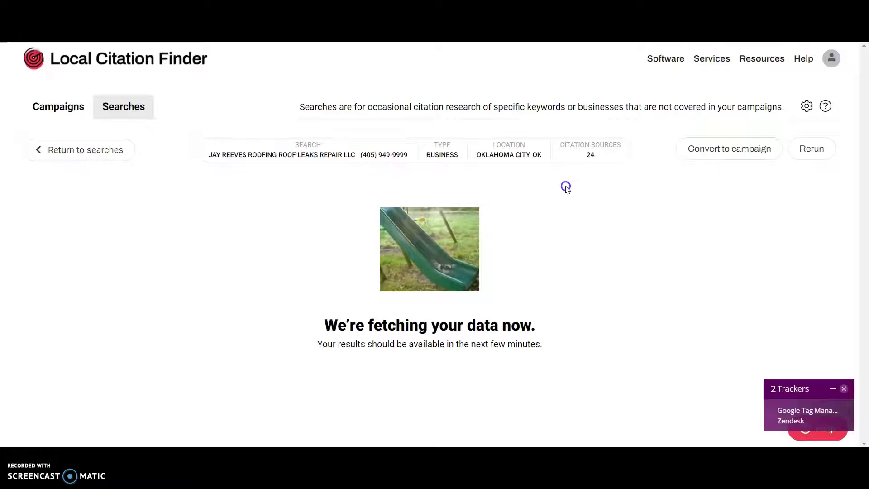
left_click(87, 162)
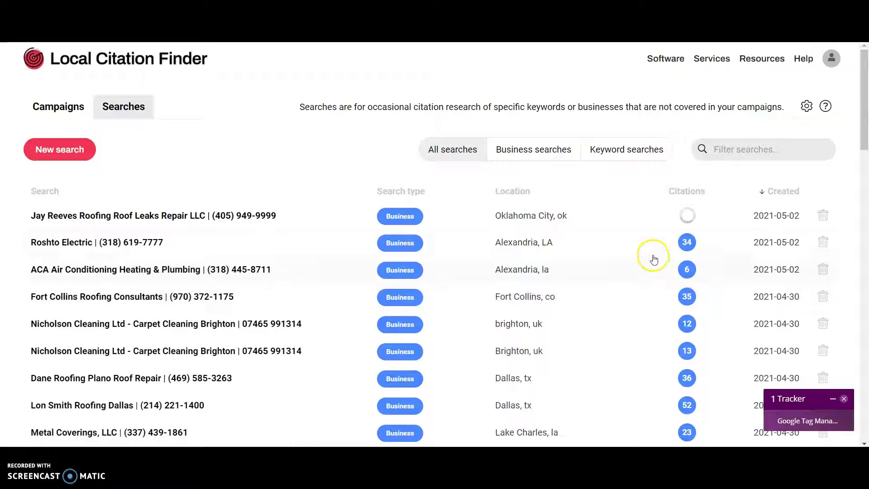
left_click(630, 272)
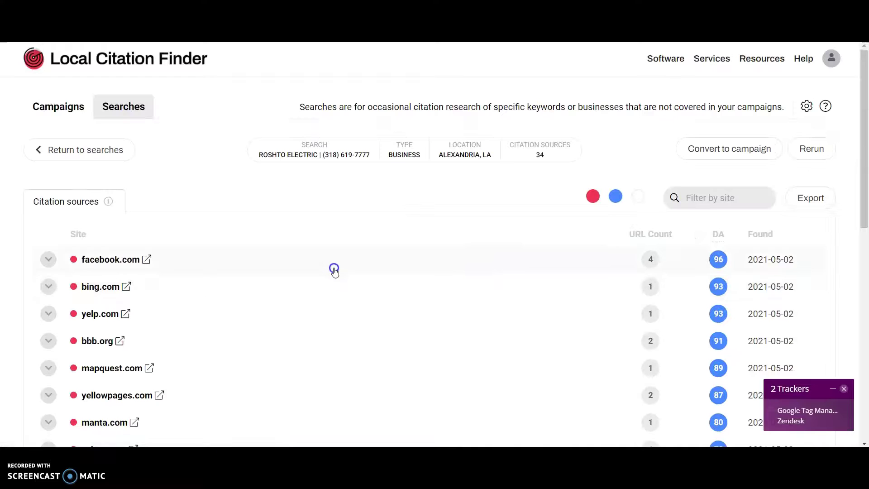
Step: Examine Roshto Electric's citation sources, URL counts and domain authority through to the end of the list, and return to the L Jackson Roofing homepage
scroll(336, 286, "down", 3)
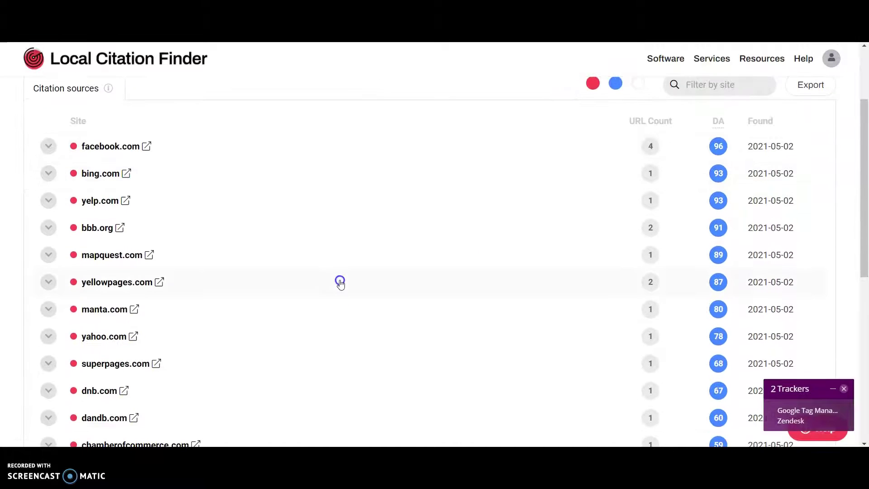
scroll(340, 283, "down", 1)
scroll(171, 163, "up", 1)
scroll(307, 197, "down", 1)
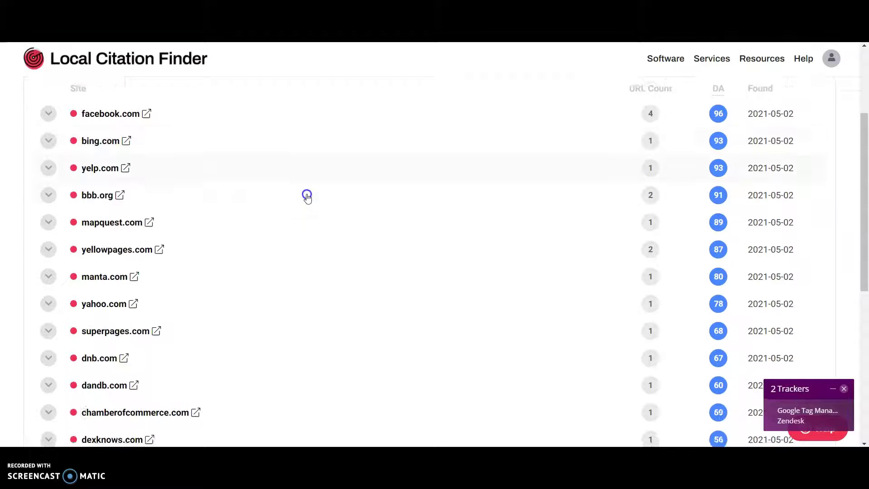
scroll(316, 194, "down", 1)
scroll(329, 202, "down", 2)
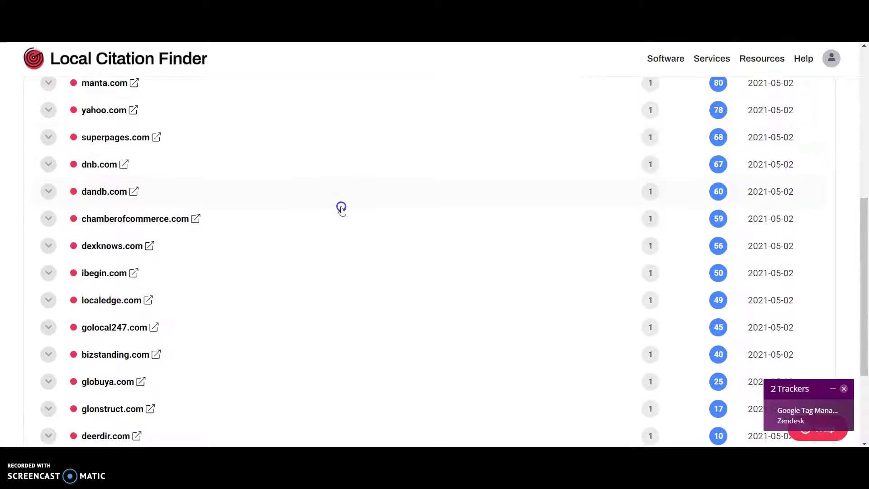
scroll(334, 245, "down", 3)
left_click(315, 259)
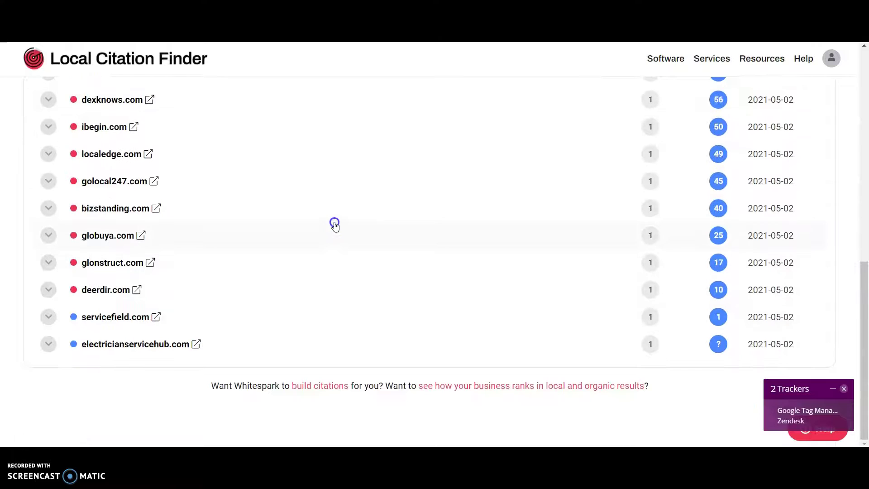
scroll(469, 219, "up", 3)
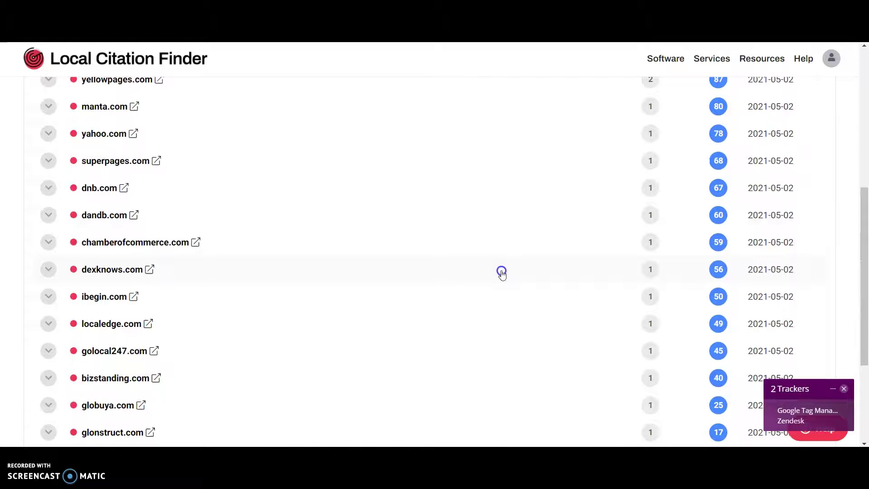
scroll(504, 267, "up", 6)
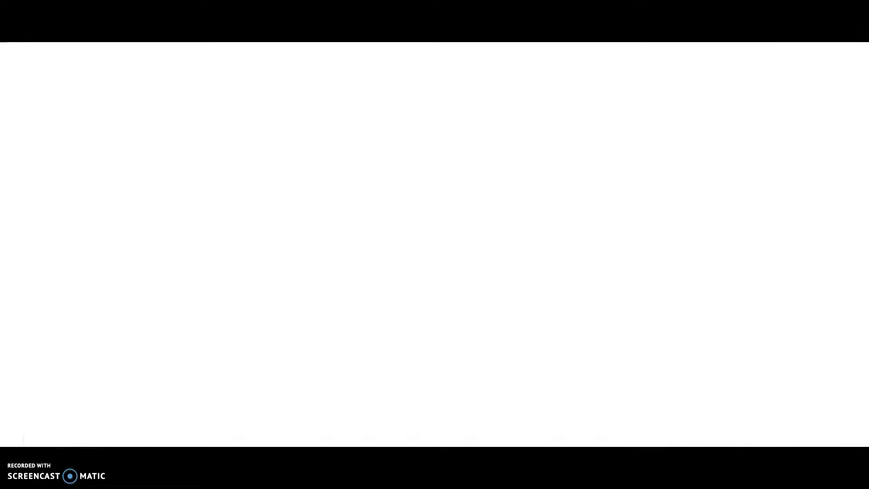
scroll(238, 243, "up", 2)
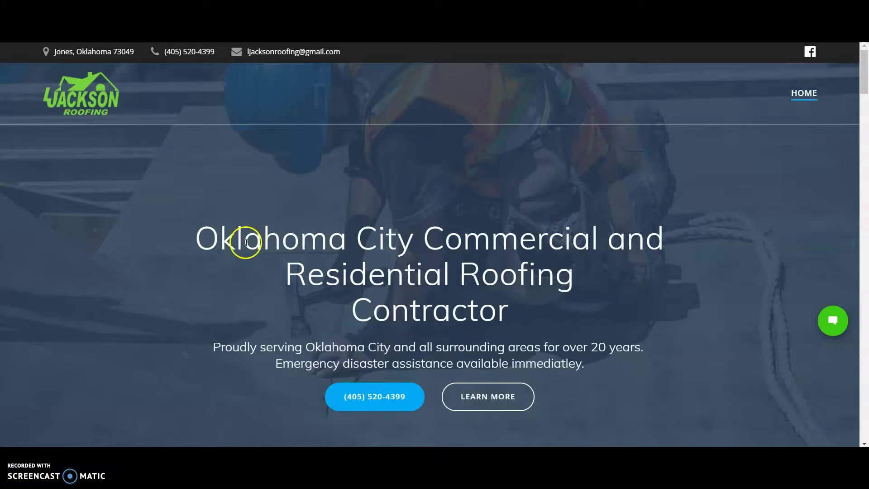